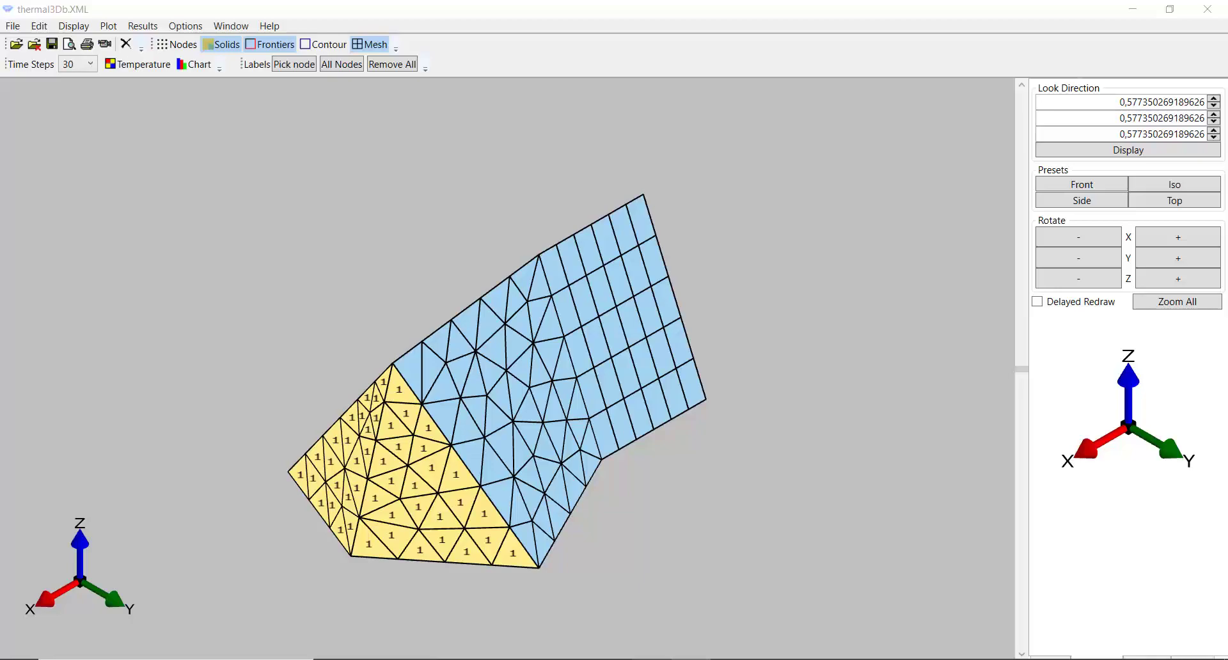
# - Switch from Diamond's meshed results to the Gmsh window with Thermal3D.geo
pyautogui.hotkey('alt', 'Tab')
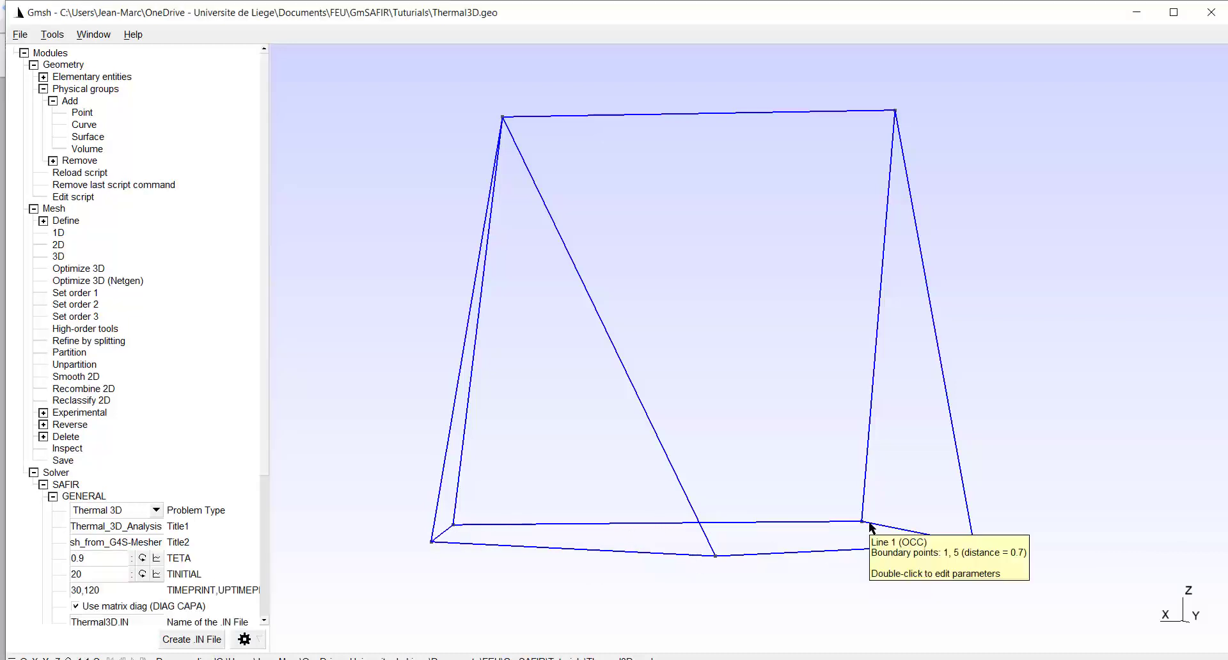
pyautogui.moveTo(453, 523)
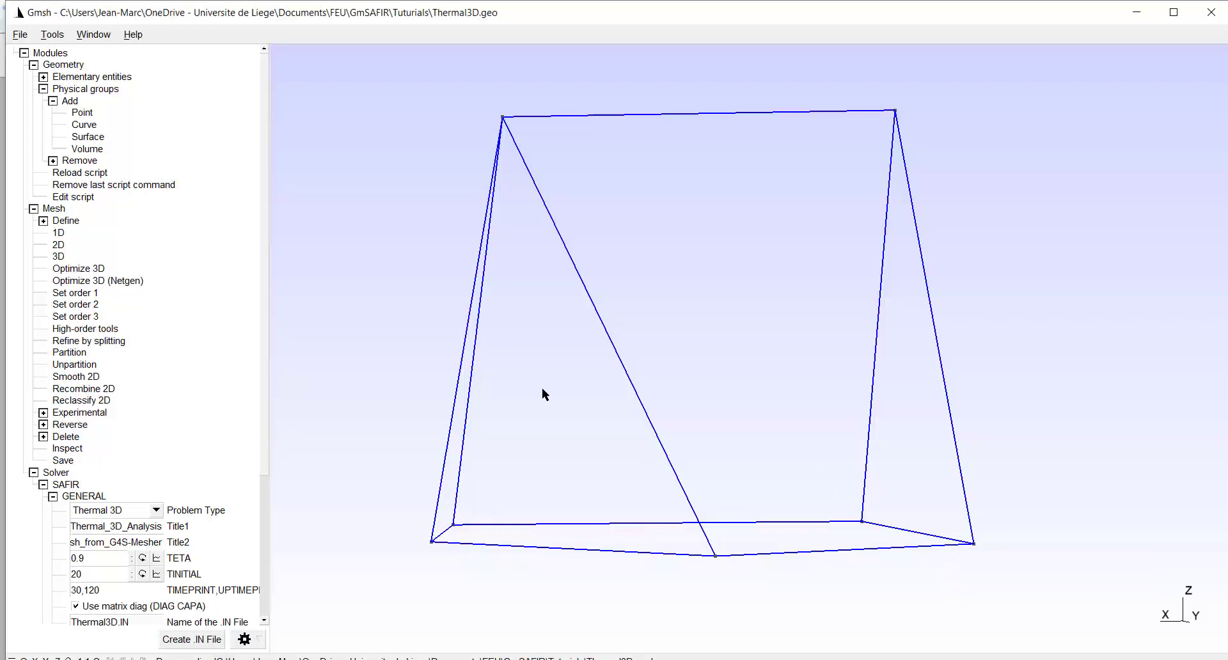
pyautogui.moveTo(540, 385); pyautogui.dragTo(805, 331)
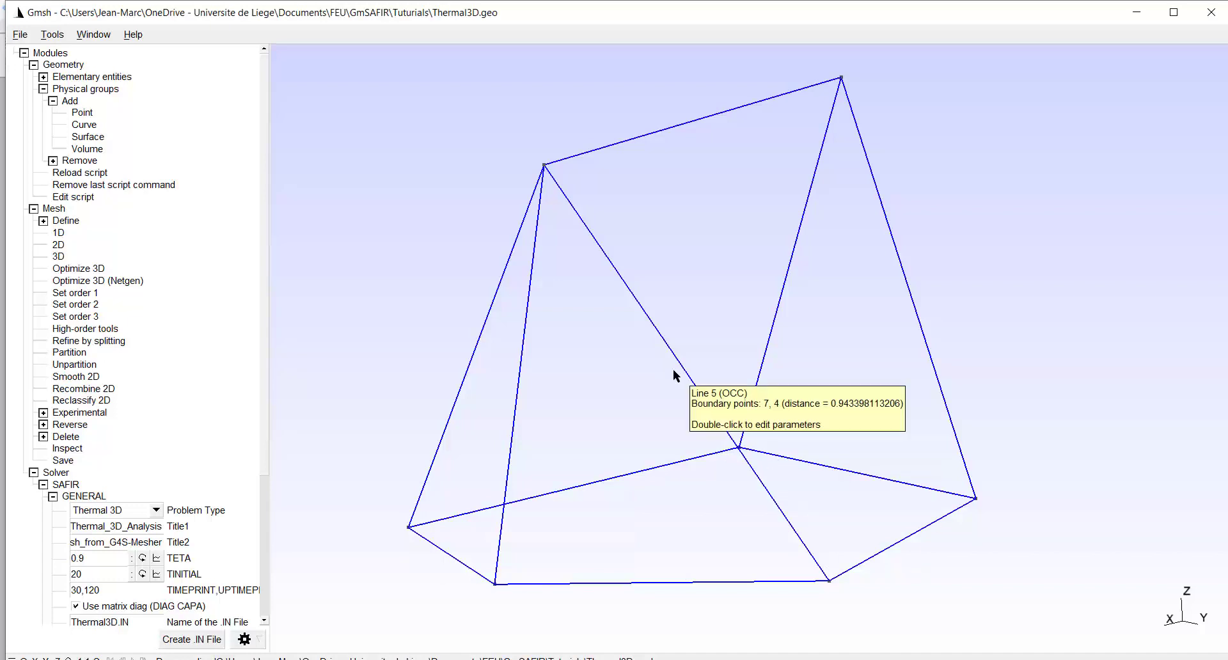
pyautogui.moveTo(588, 395); pyautogui.dragTo(809, 414)
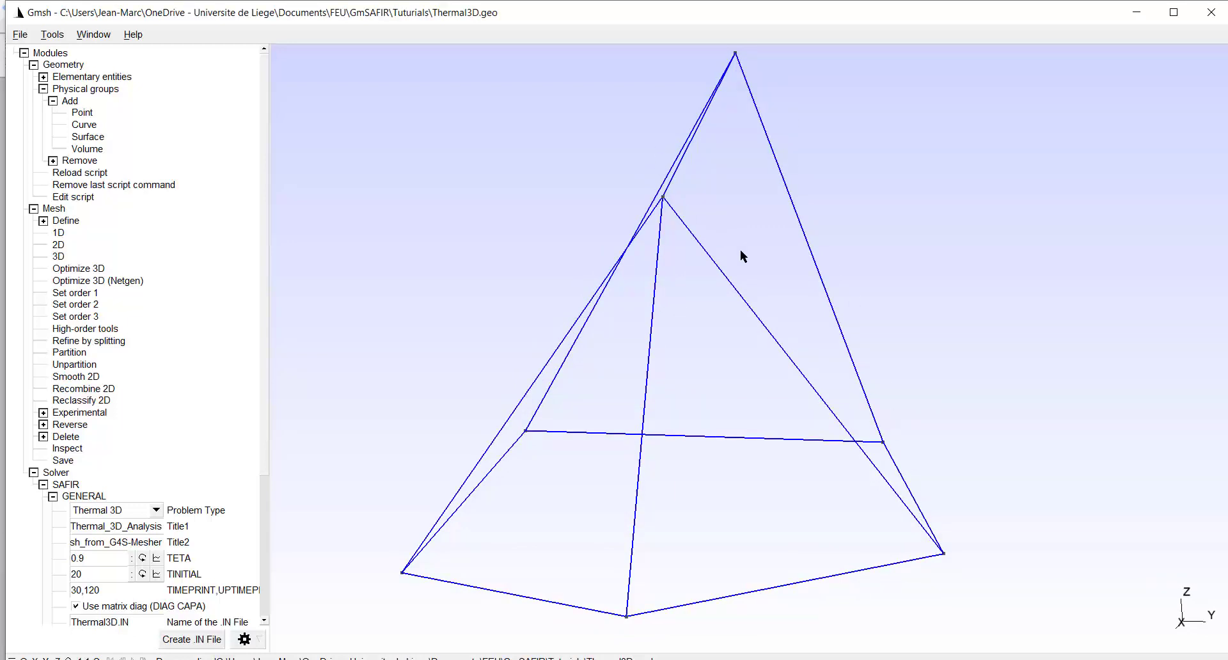
pyautogui.moveTo(600, 406); pyautogui.dragTo(665, 95)
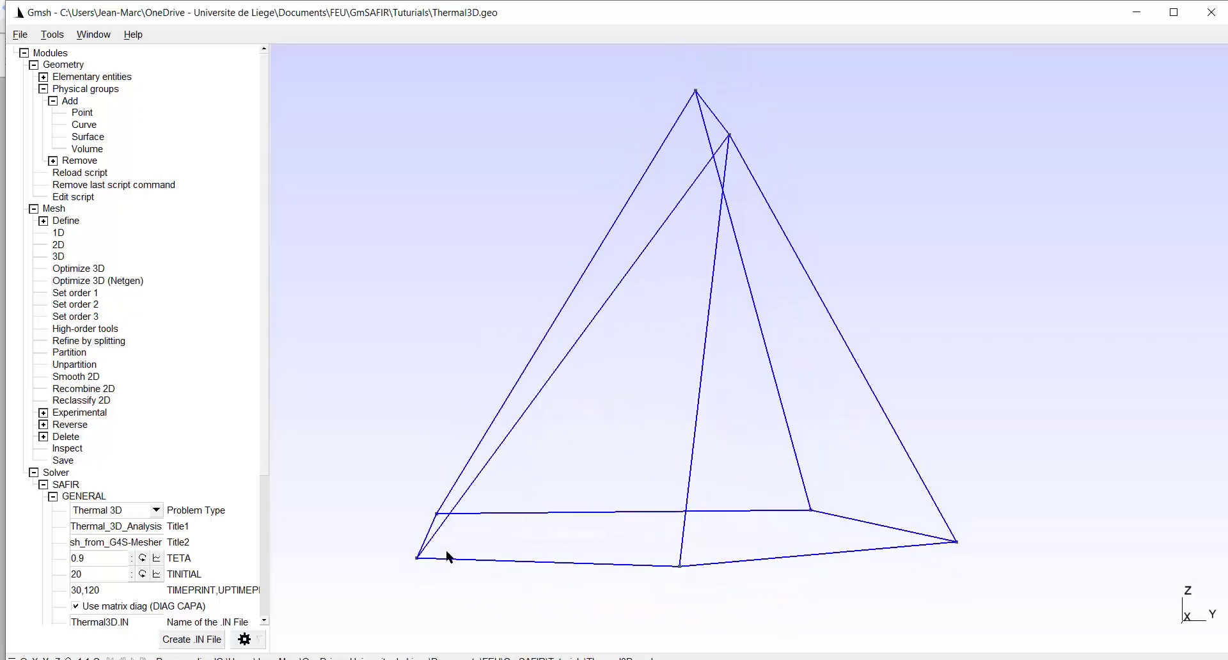
pyautogui.moveTo(808, 384); pyautogui.dragTo(709, 393)
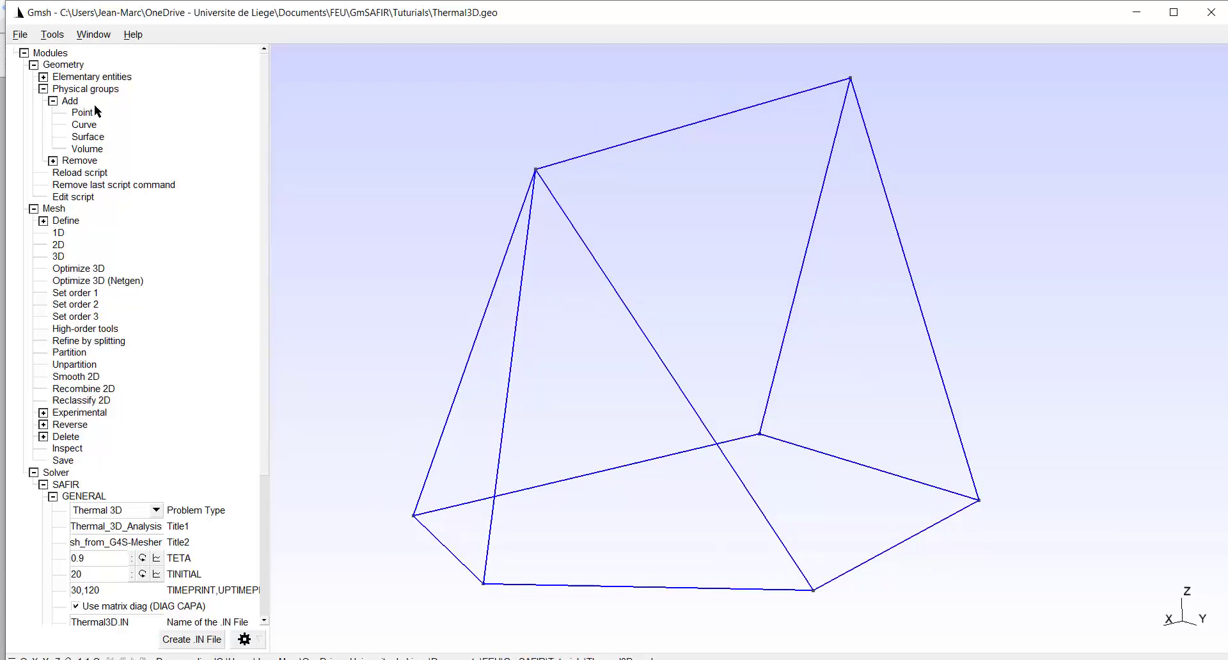
# - Create the first plane surface bounded by Line 10, the bottom-left edge and Line 7
pyautogui.click(43, 77)
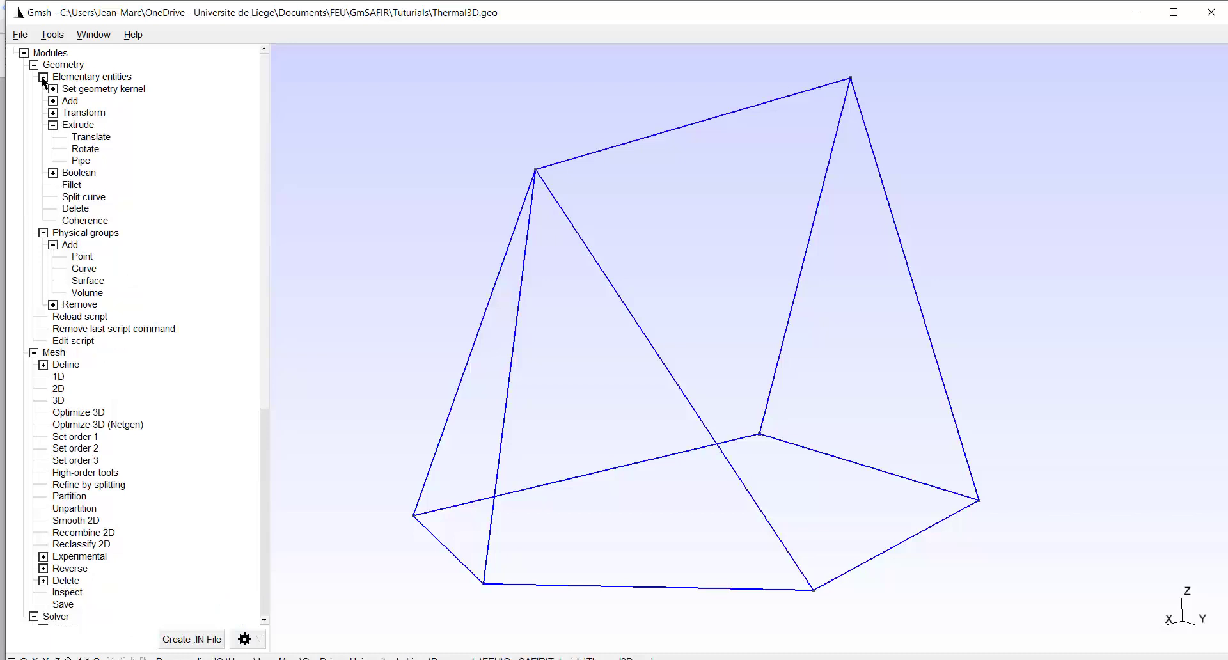
pyautogui.click(52, 101)
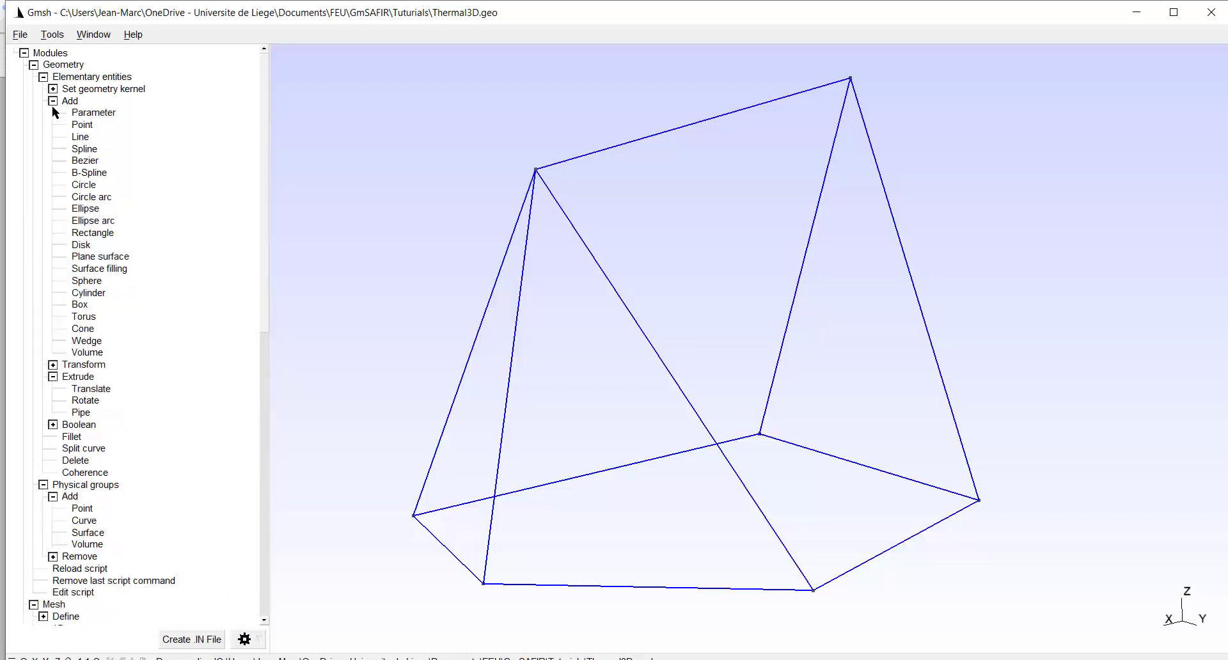
pyautogui.click(98, 258)
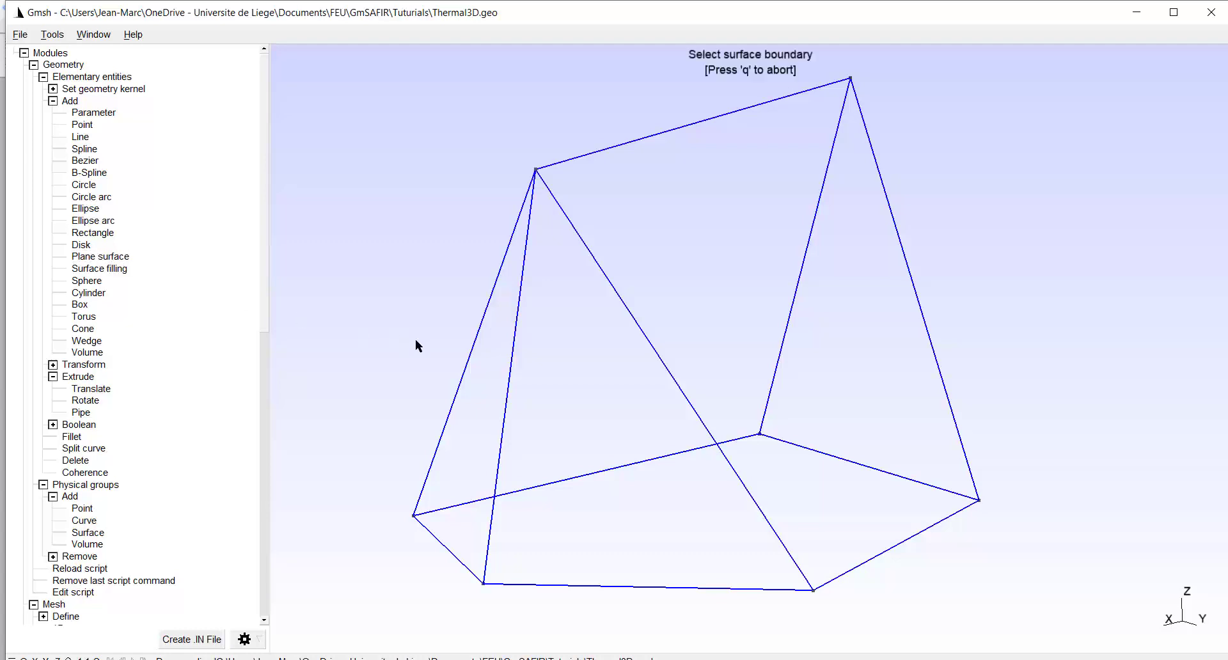
pyautogui.click(475, 343)
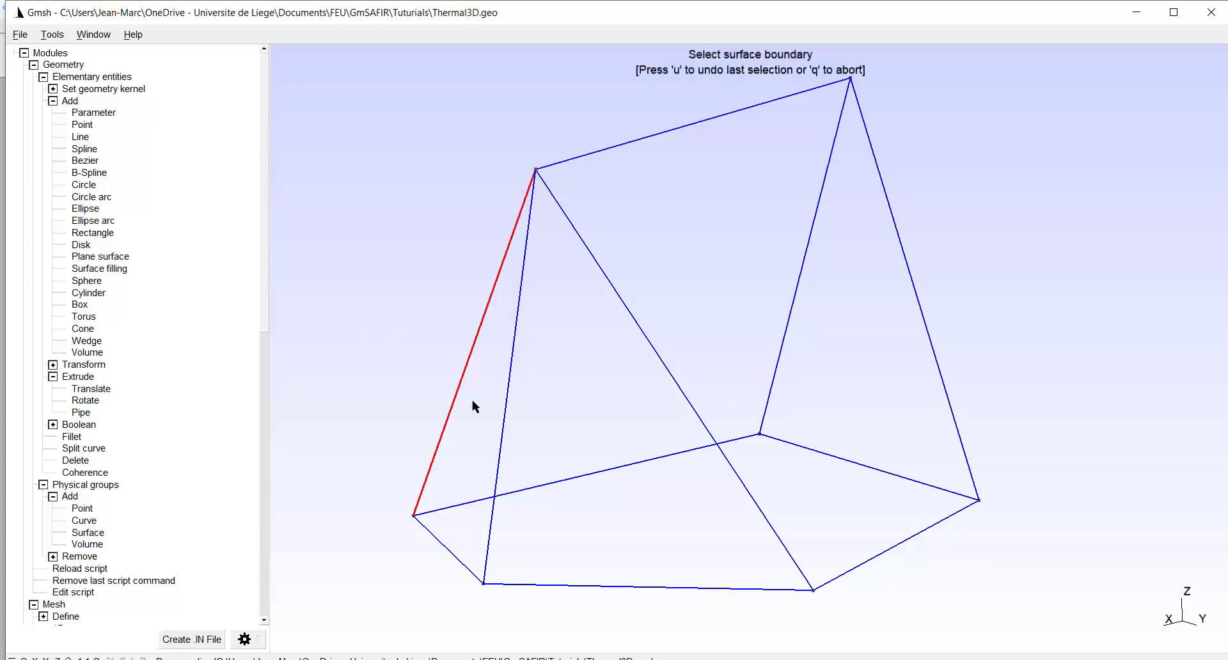
pyautogui.click(456, 558)
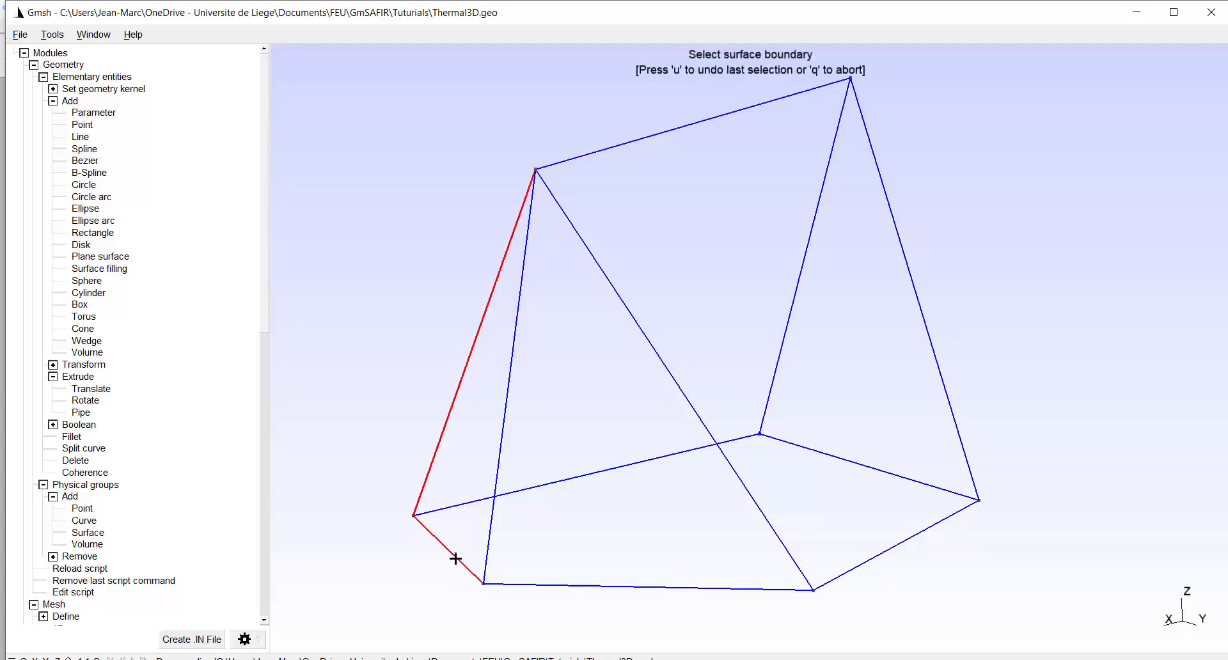
pyautogui.click(506, 414)
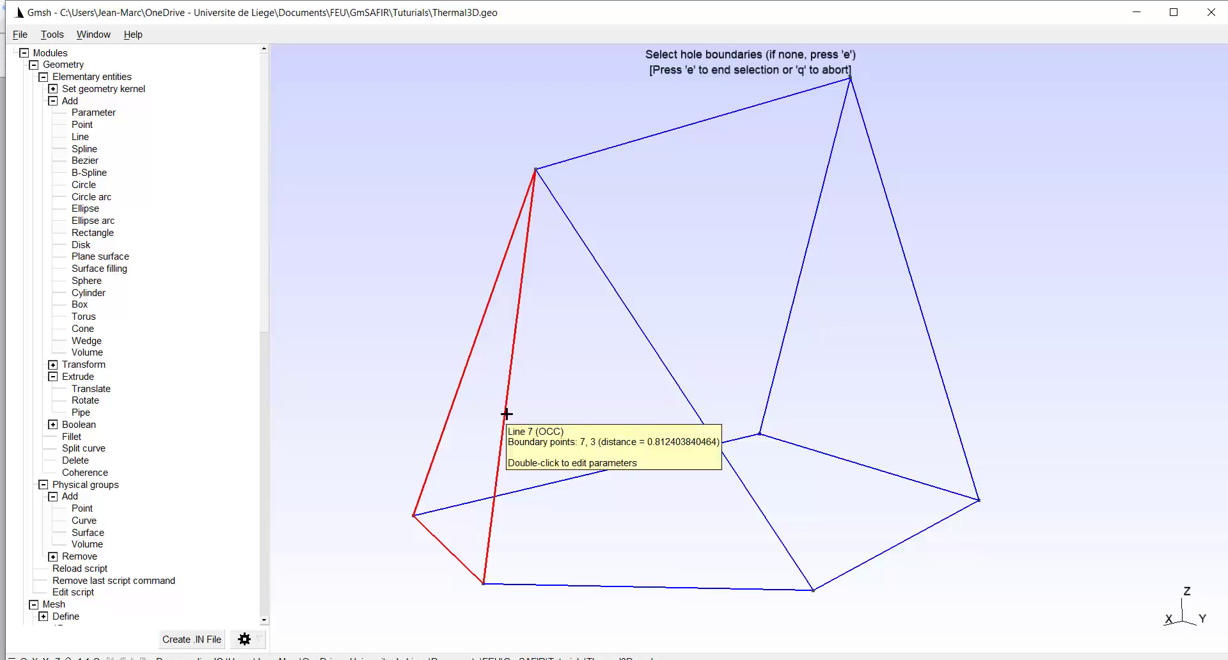
pyautogui.press('e')
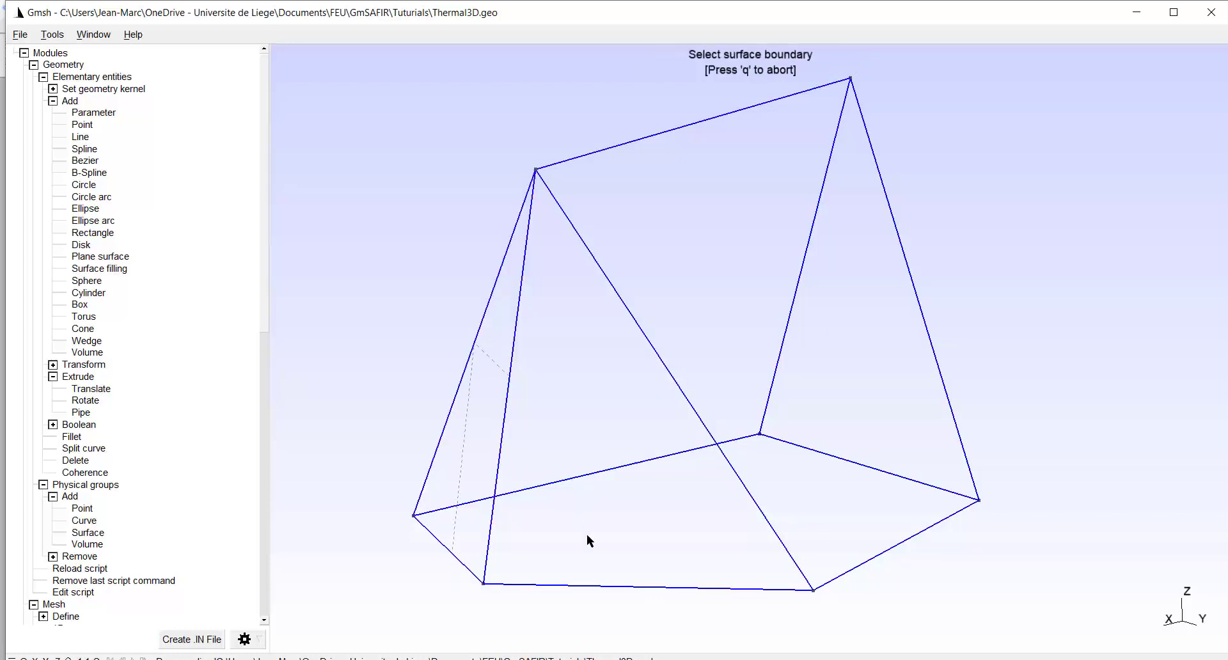
# - Create two more plane surfaces, each closed by three edges of its tent face
pyautogui.click(516, 319)
pyautogui.click(639, 327)
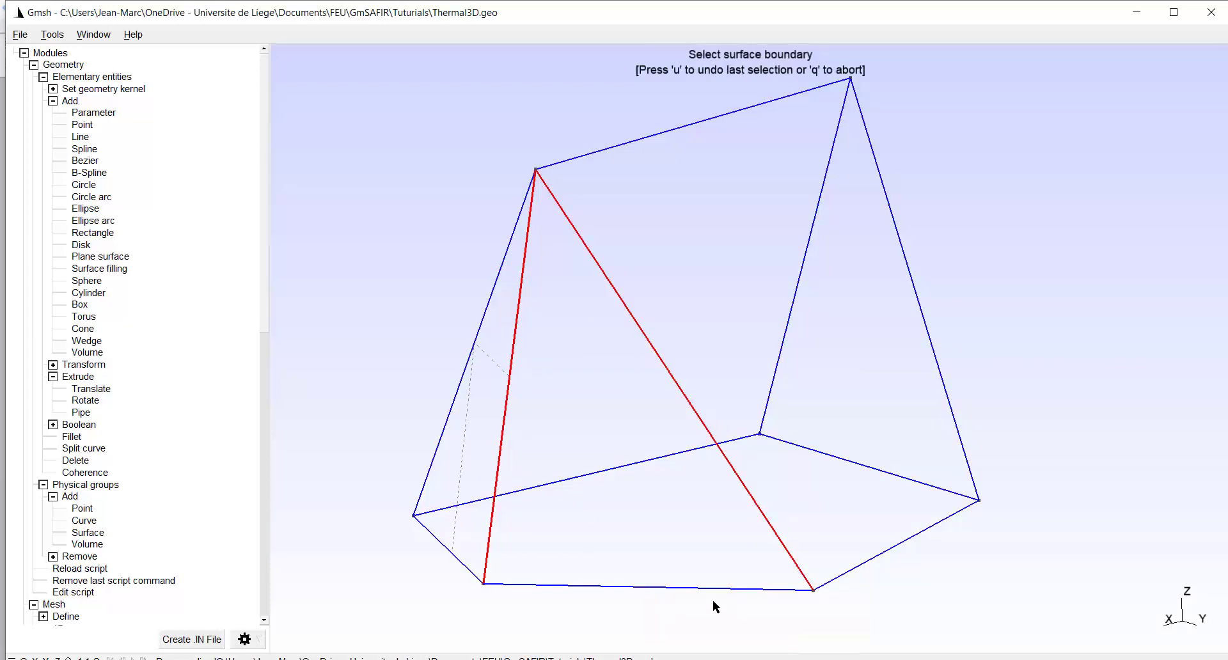
pyautogui.click(682, 588)
pyautogui.press('e')
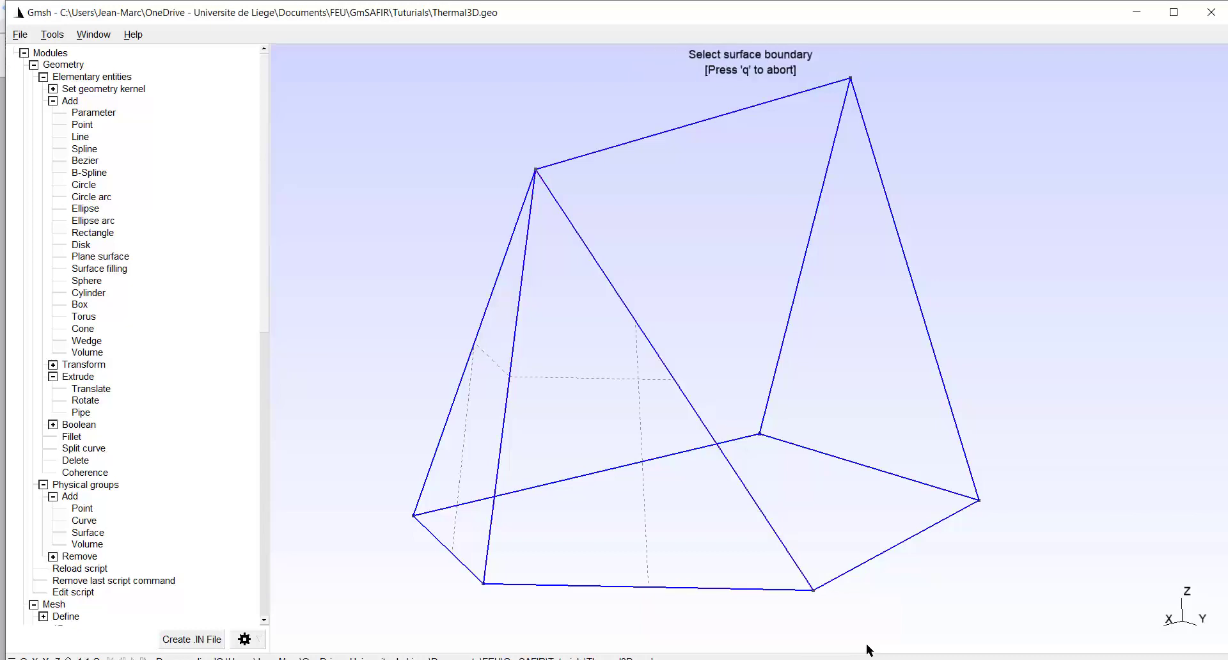
pyautogui.click(792, 303)
pyautogui.click(926, 331)
pyautogui.click(848, 460)
pyautogui.press('e')
# - Select the five edges bounding the tent's base face, ending with Line 11
pyautogui.click(837, 465)
pyautogui.click(881, 554)
pyautogui.click(722, 588)
pyautogui.click(455, 560)
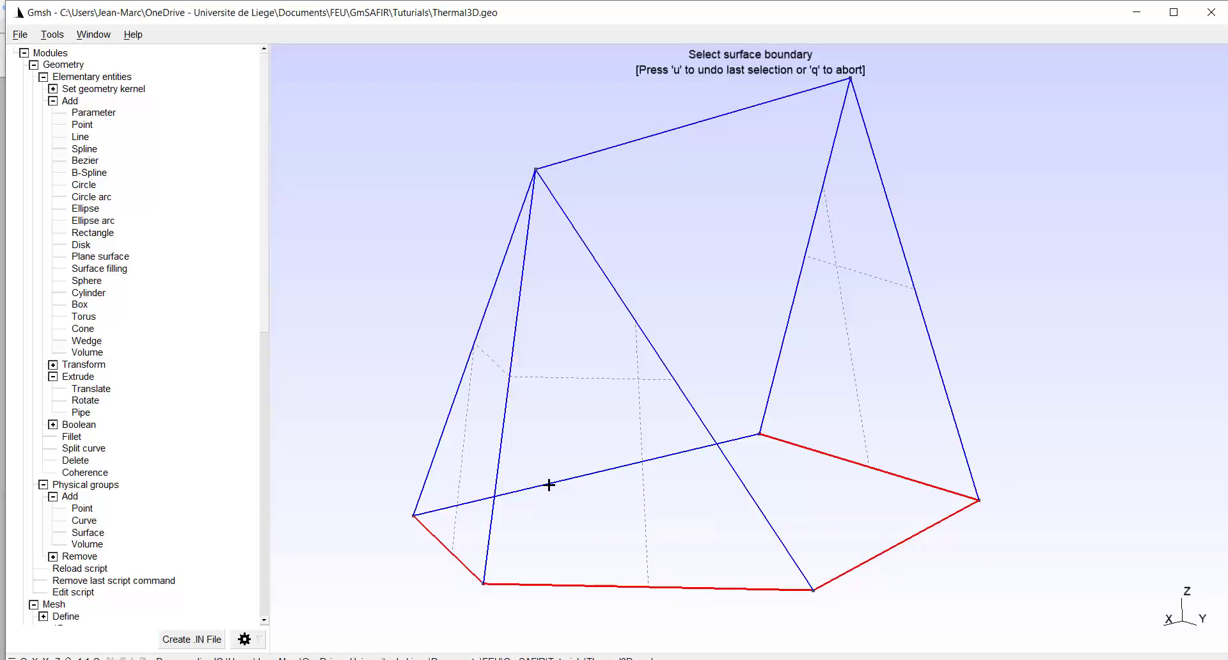
pyautogui.click(549, 484)
# - Finish the base plane surface, stop adding surfaces and orbit to expose the roof
pyautogui.press('e')
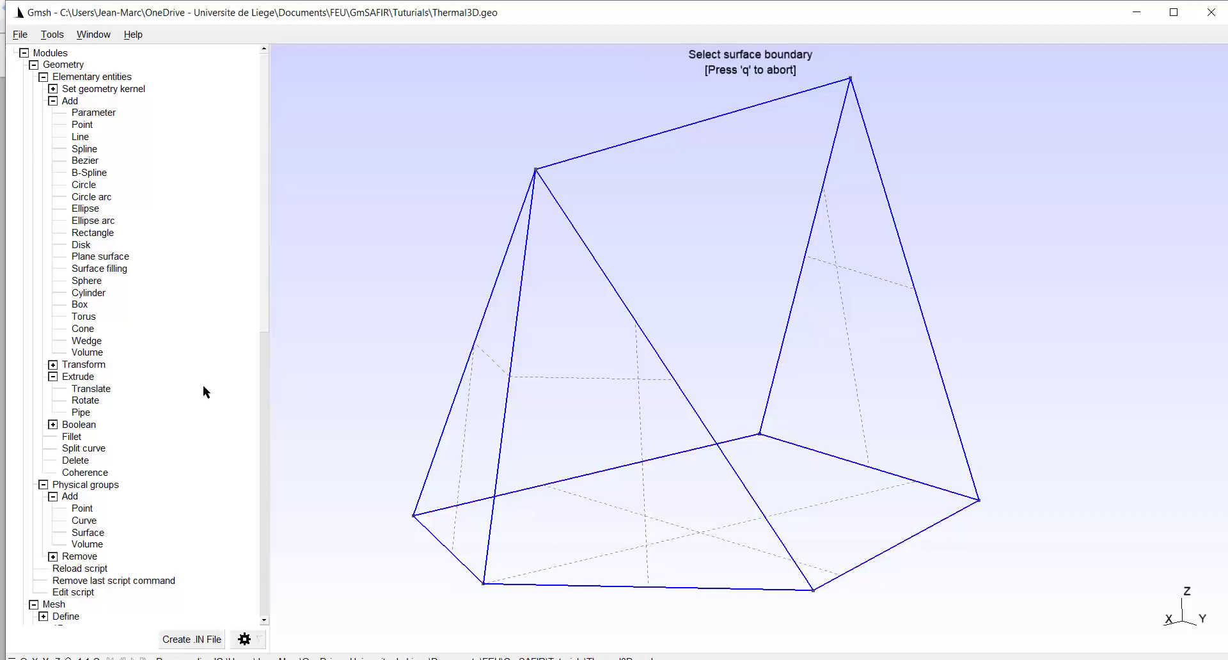
pyautogui.press('q')
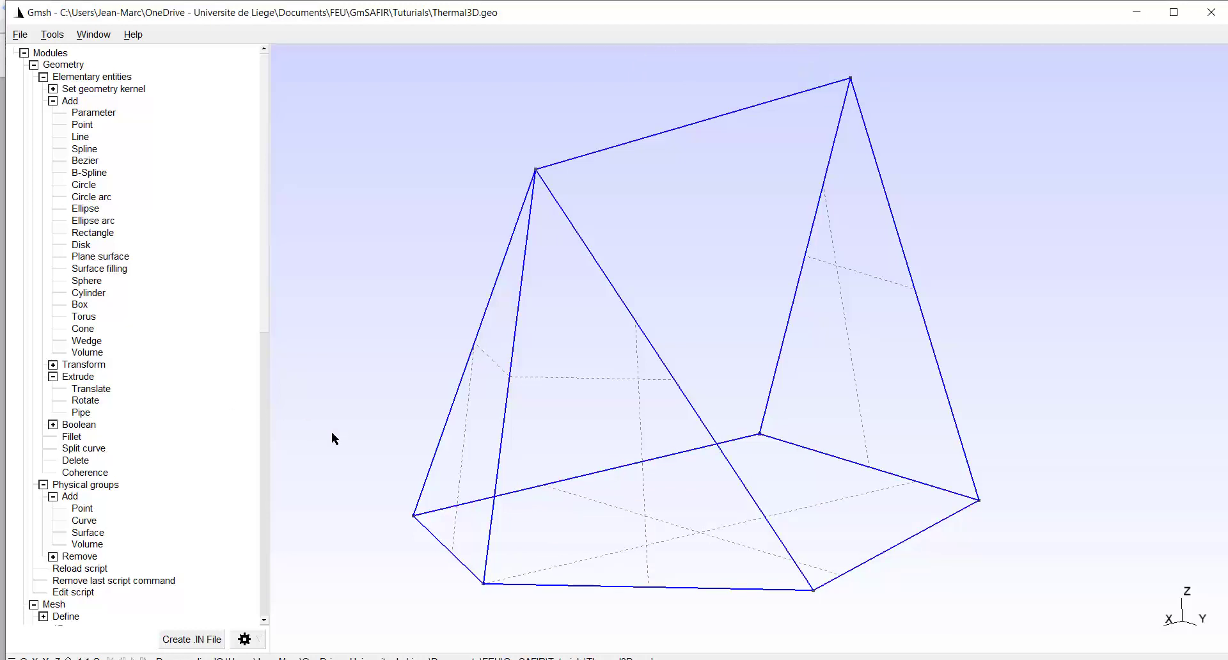
pyautogui.moveTo(541, 396); pyautogui.dragTo(623, 425)
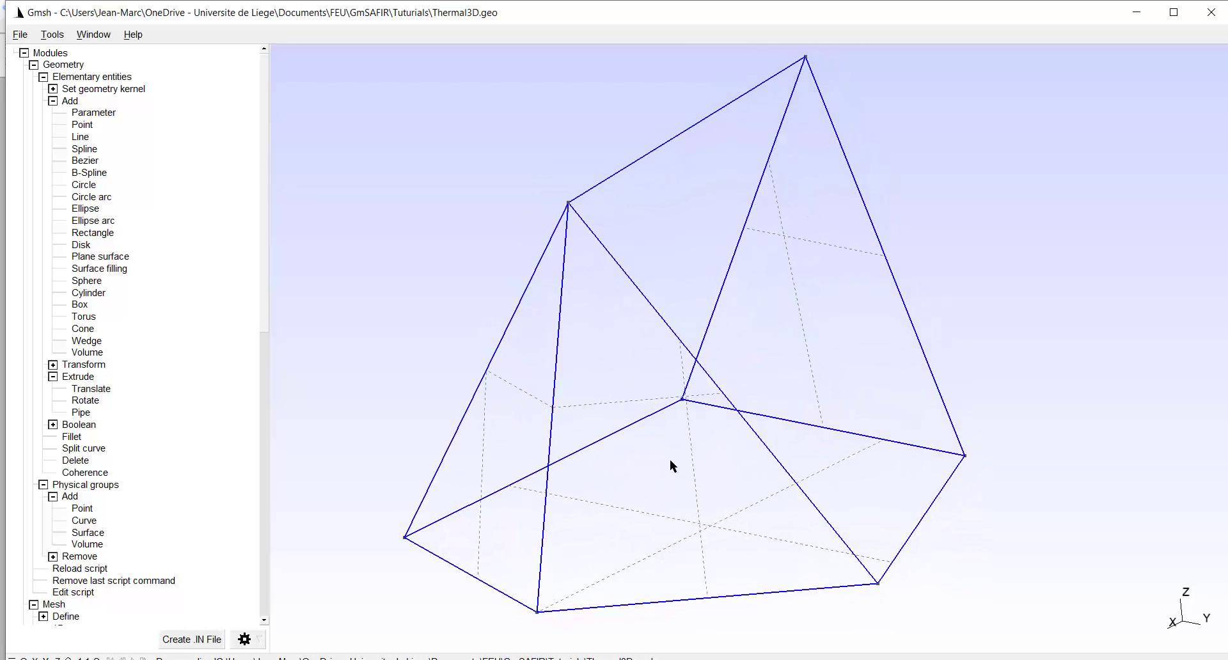
# - Create a plane surface on one roof face from its ridge, sloping and lower edges
pyautogui.click(91, 272)
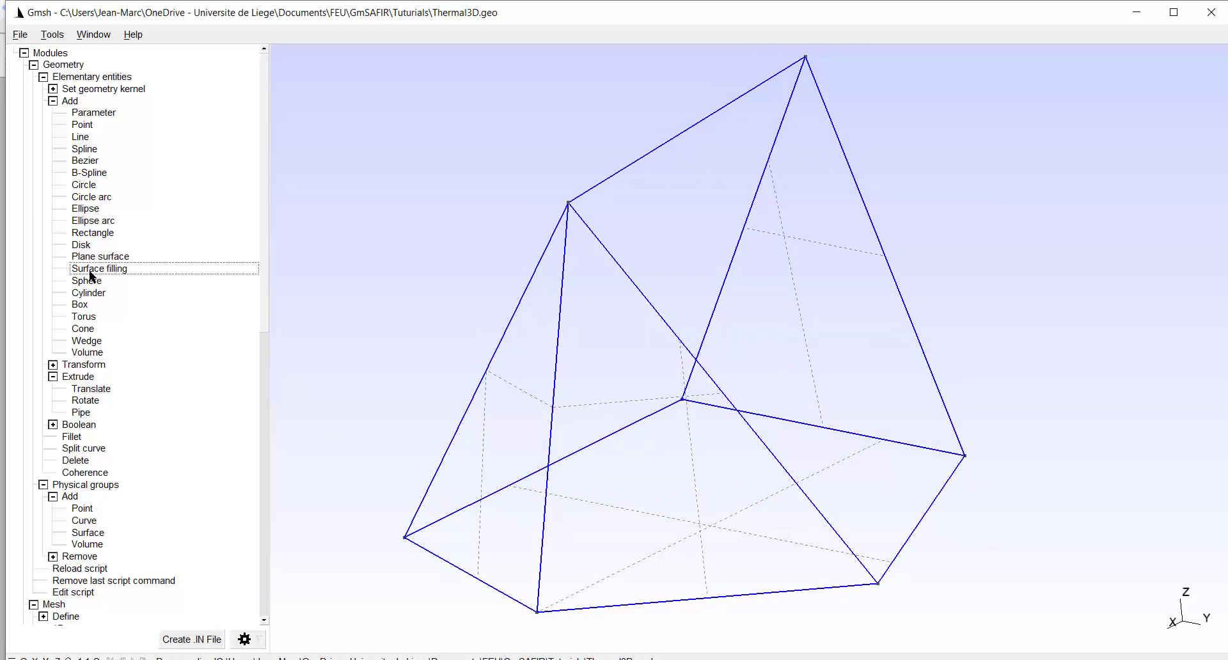
pyautogui.click(690, 128)
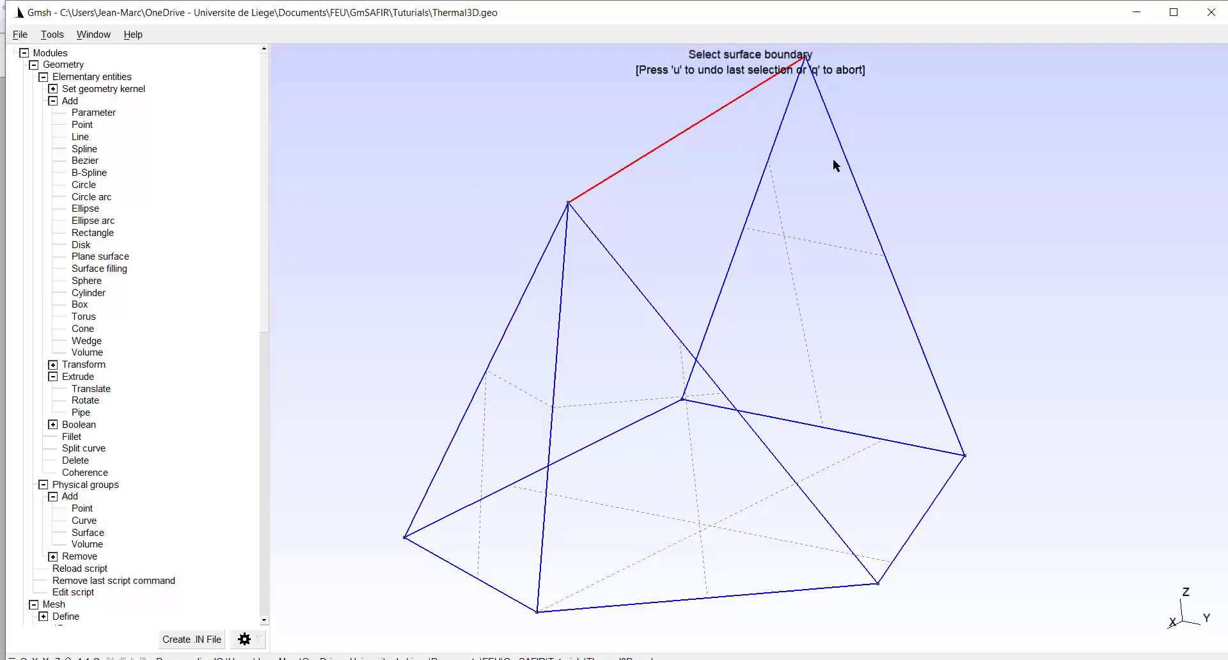
pyautogui.click(860, 192)
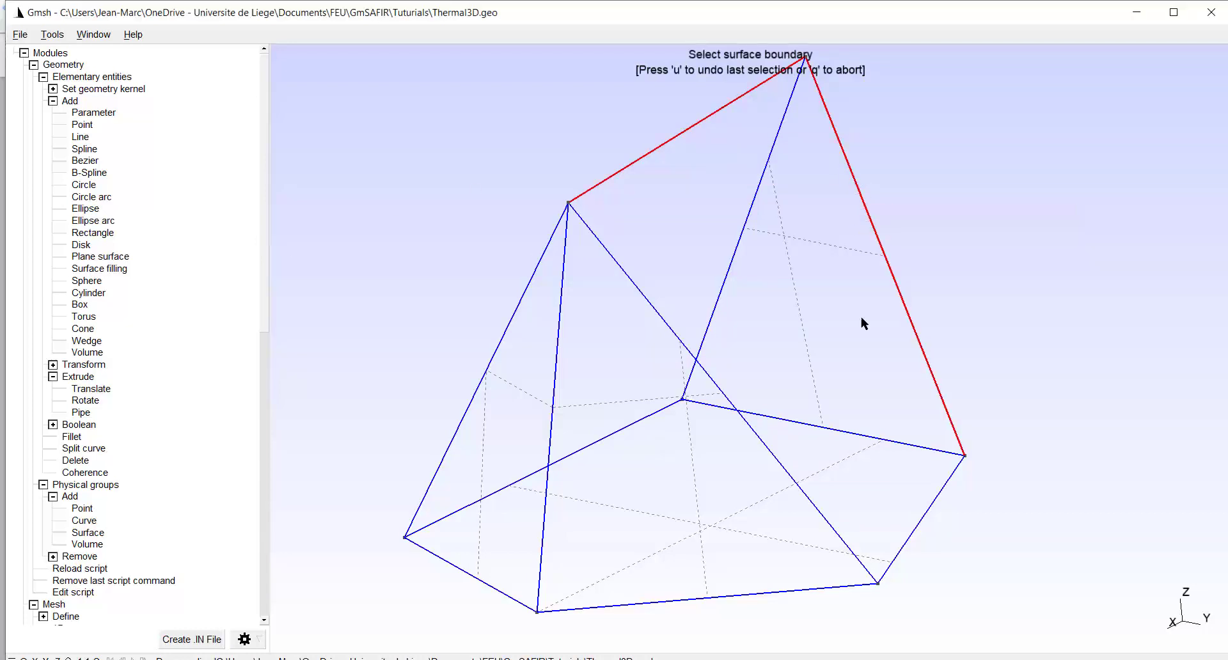
pyautogui.click(921, 524)
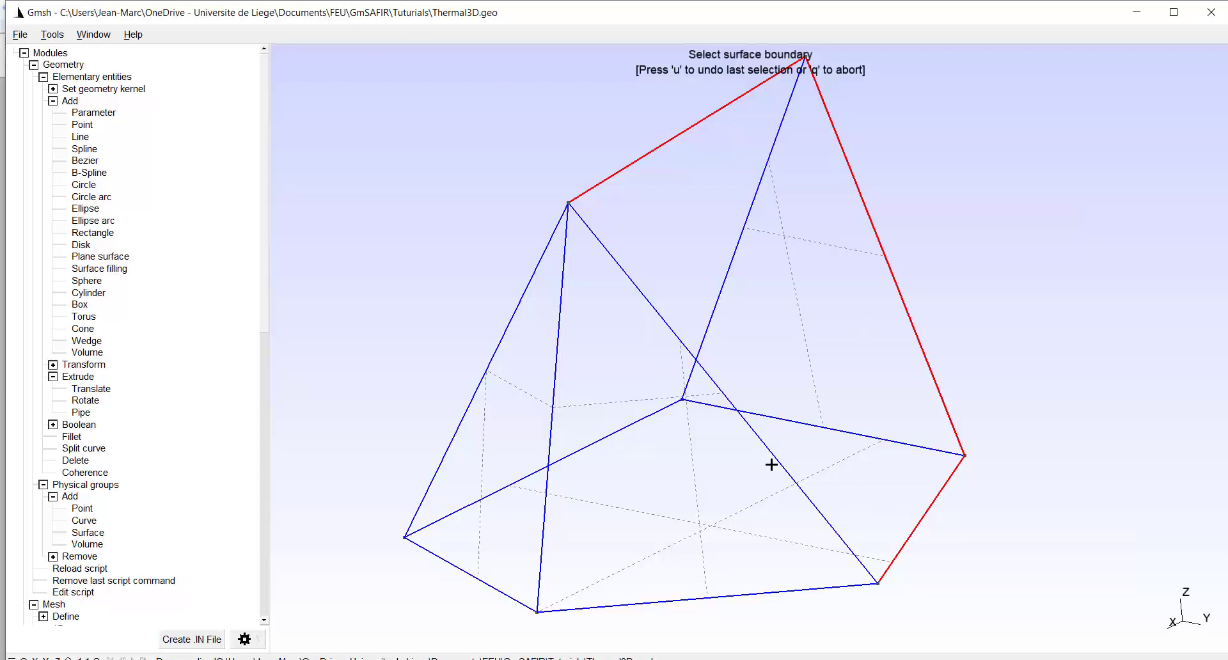
pyautogui.click(660, 314)
pyautogui.press('e')
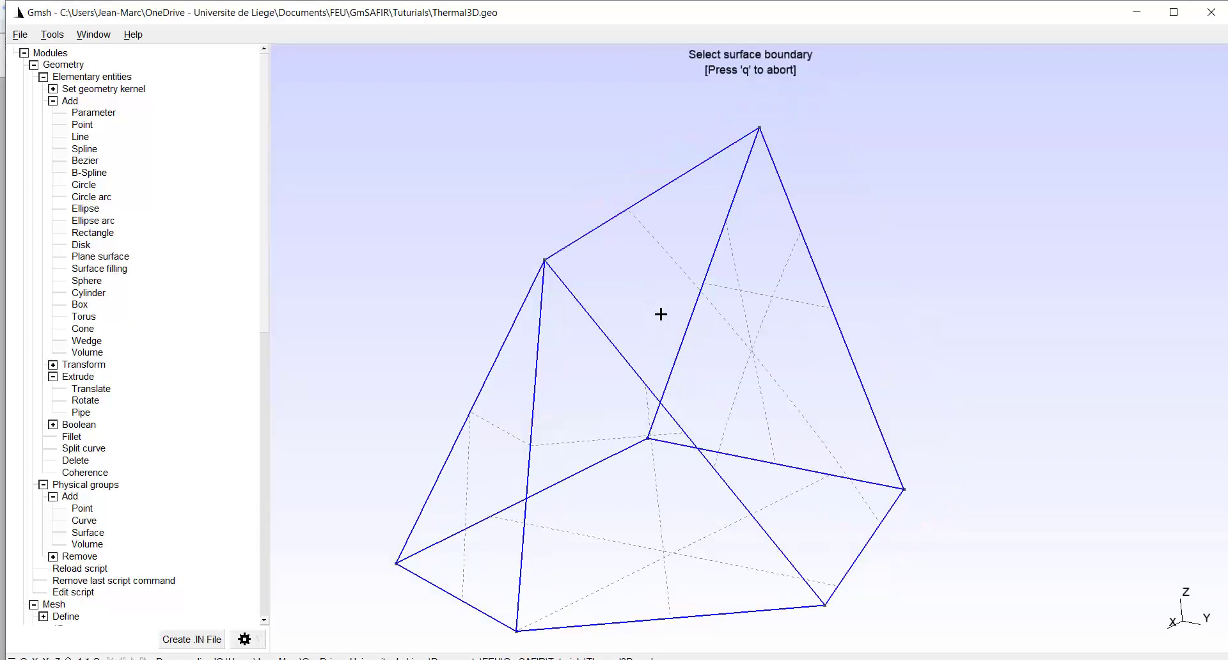
# - Create a plane surface on the next face from its top, left and bottom edges
pyautogui.click(733, 191)
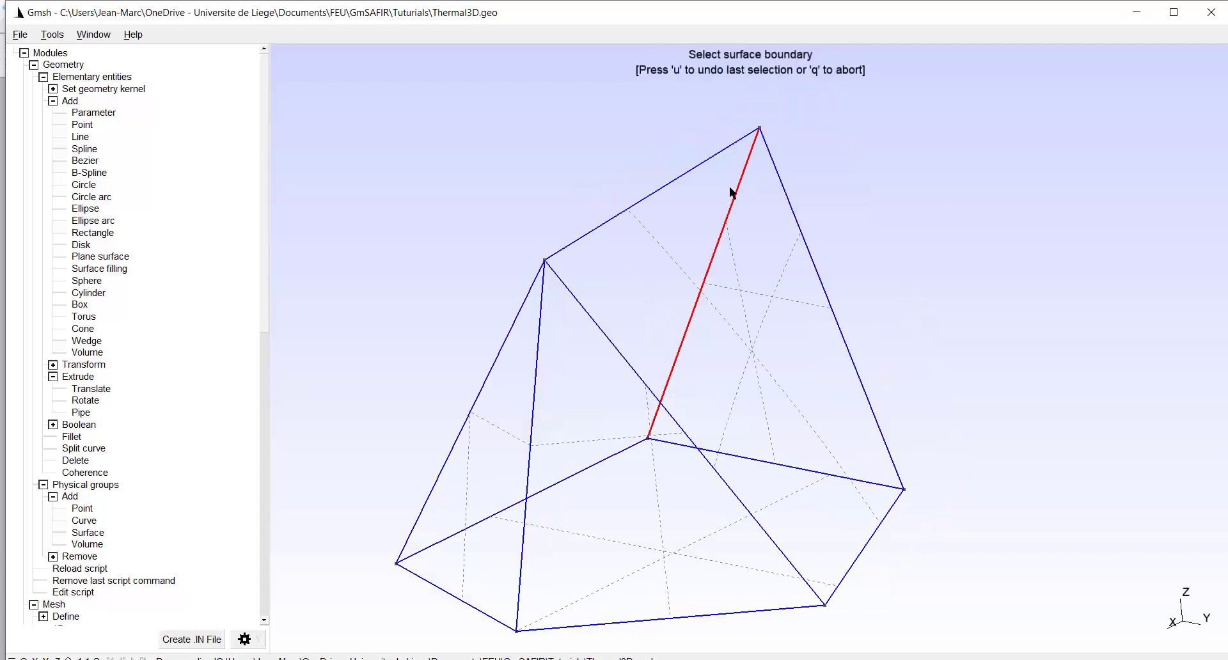
pyautogui.click(686, 174)
pyautogui.click(502, 351)
pyautogui.click(577, 484)
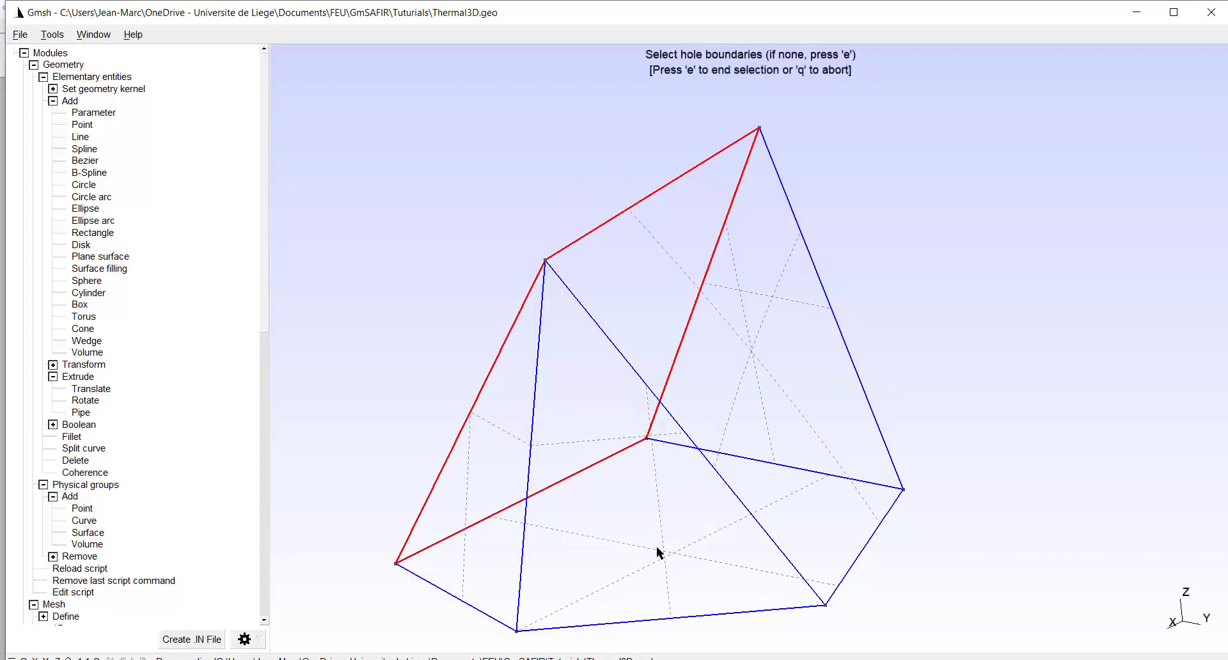
pyautogui.press('e')
pyautogui.scroll(3, 639, 404)
# - Define a volume bounded by the tent's closed loop of surfaces
pyautogui.moveTo(633, 536); pyautogui.dragTo(535, 543)
pyautogui.moveTo(707, 472); pyautogui.dragTo(727, 433)
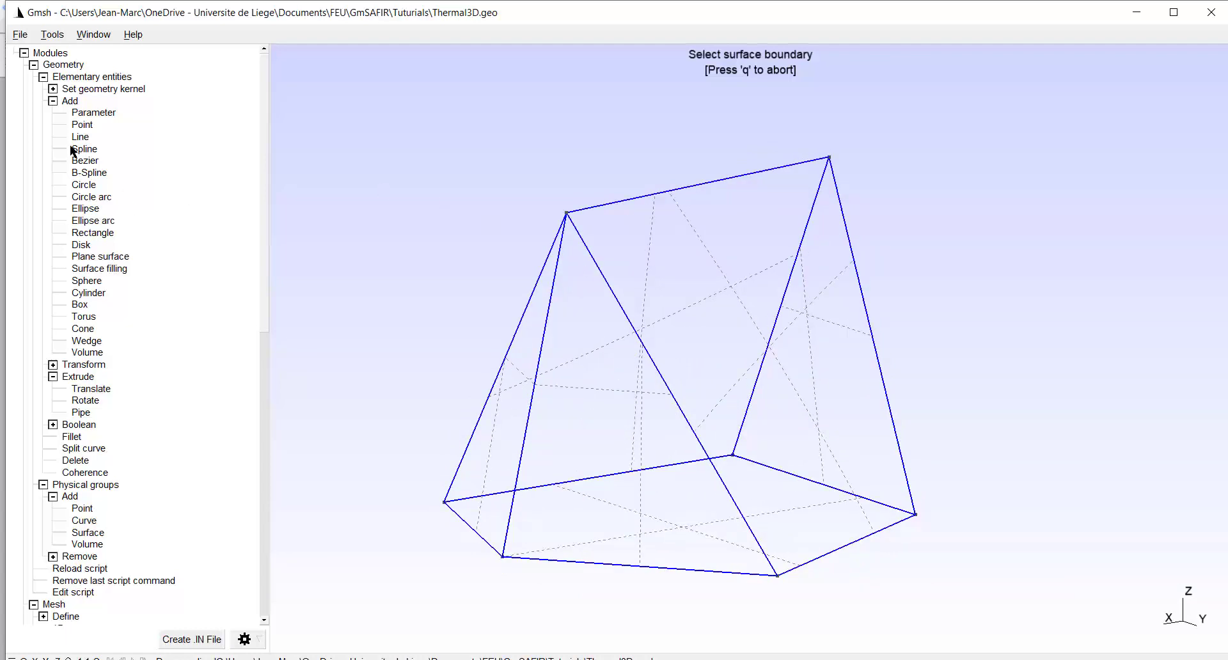
pyautogui.click(88, 354)
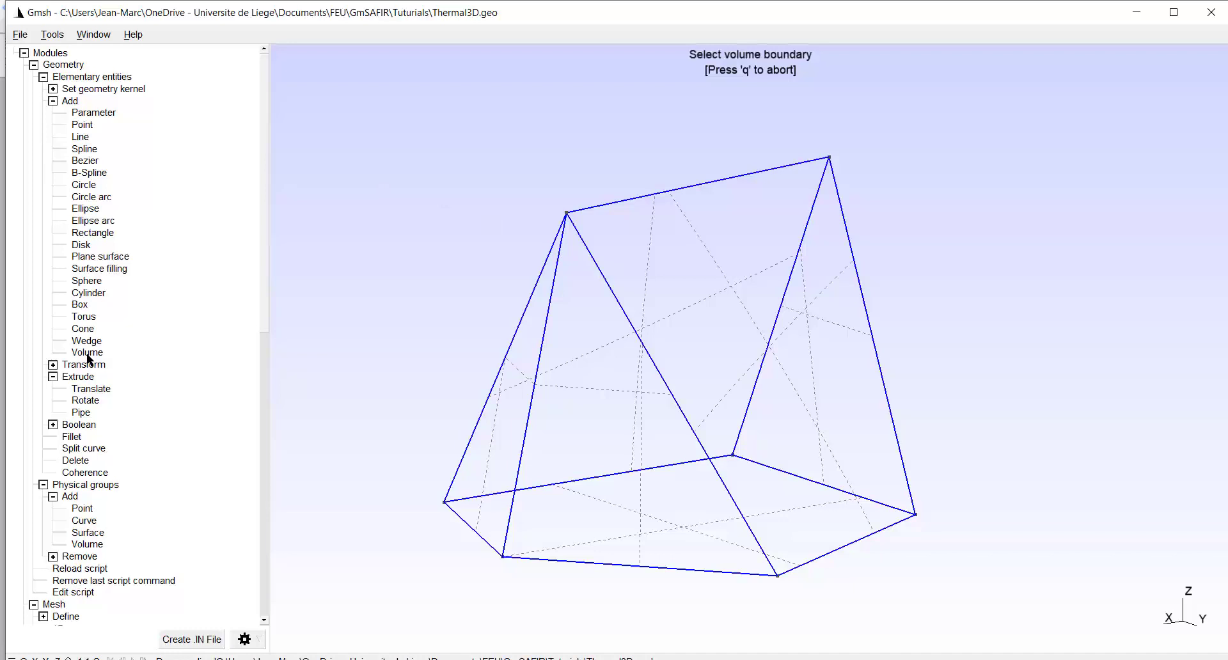
pyautogui.click(697, 237)
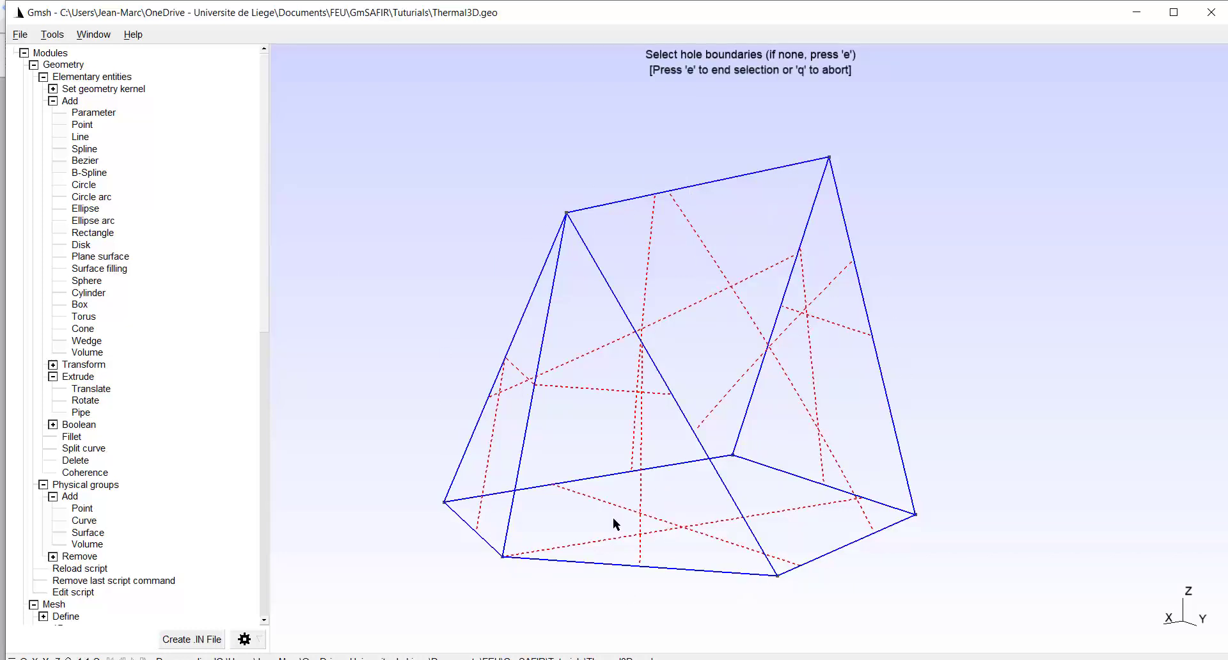
pyautogui.moveTo(663, 451); pyautogui.dragTo(603, 435)
pyautogui.press('e')
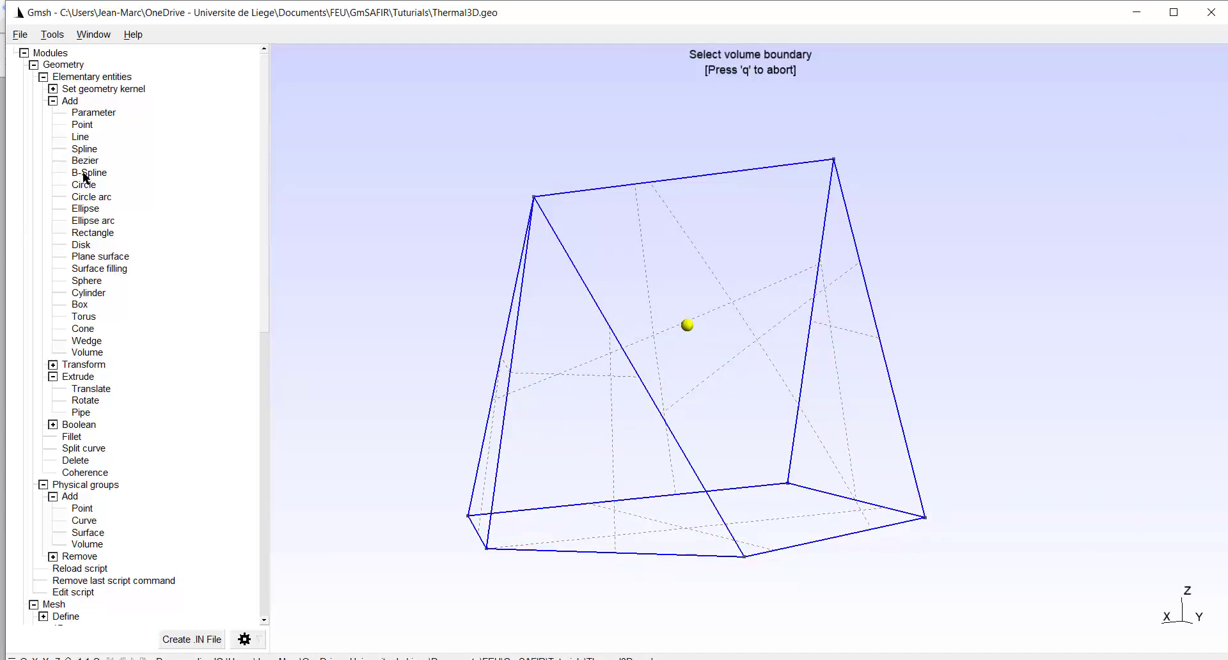
# - Extrude the tent's end face by DX -0.5 with 5 recombined mesh layers
pyautogui.click(91, 390)
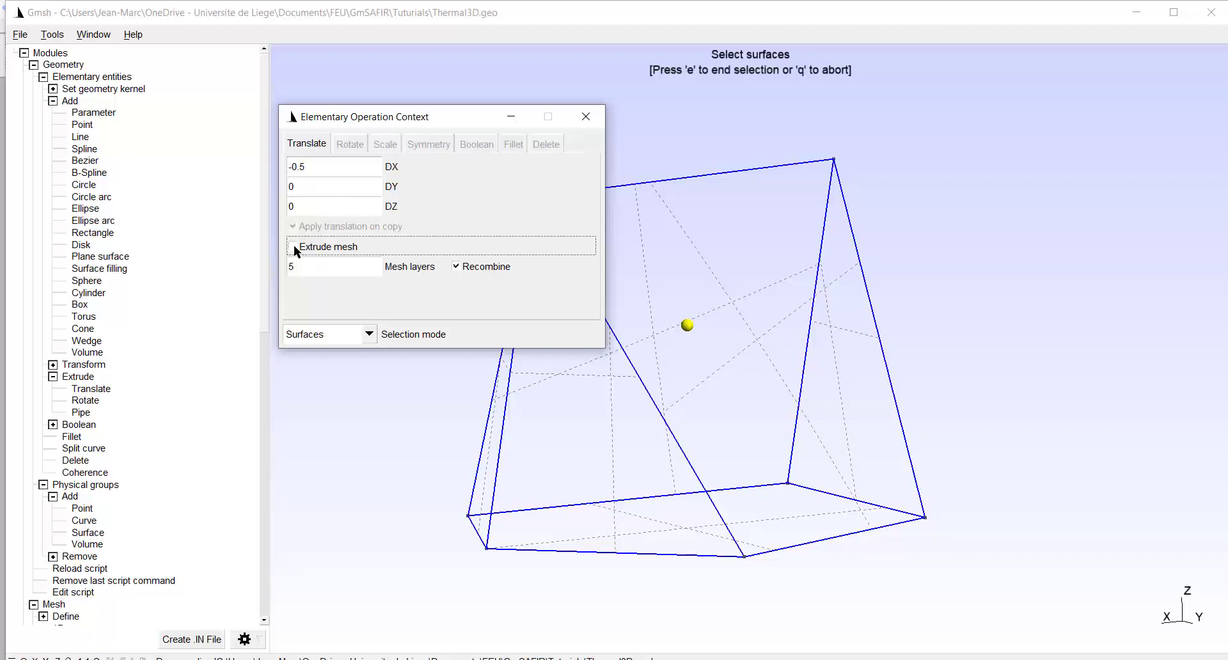
pyautogui.click(456, 267)
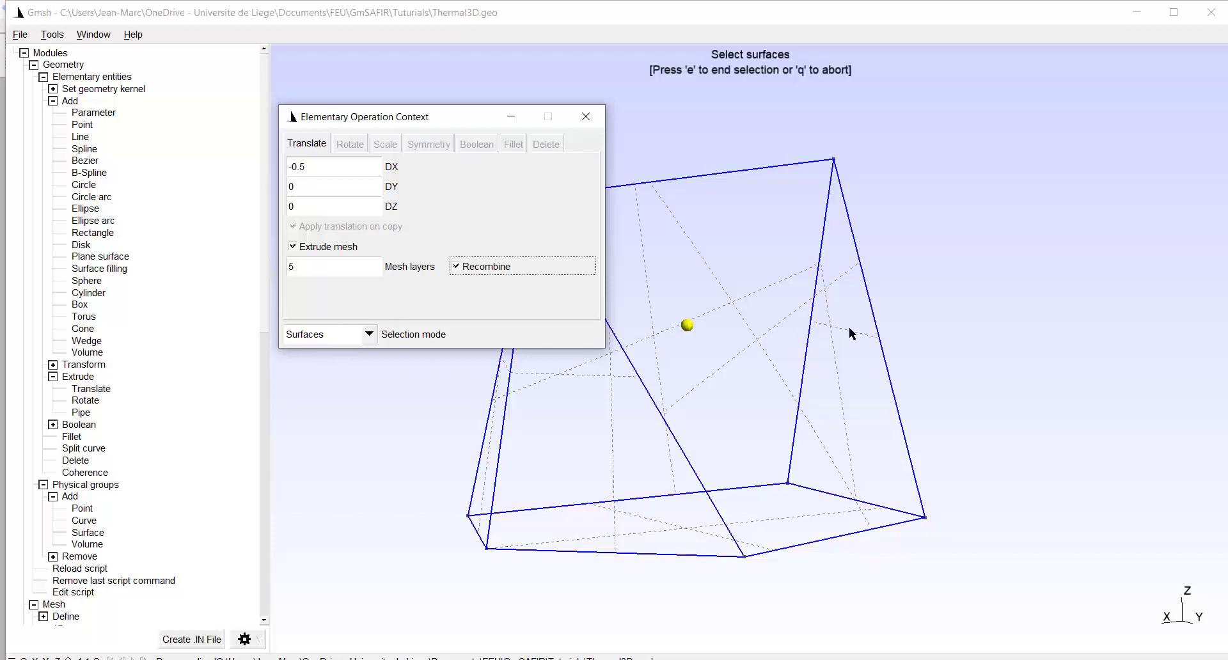
pyautogui.click(845, 369)
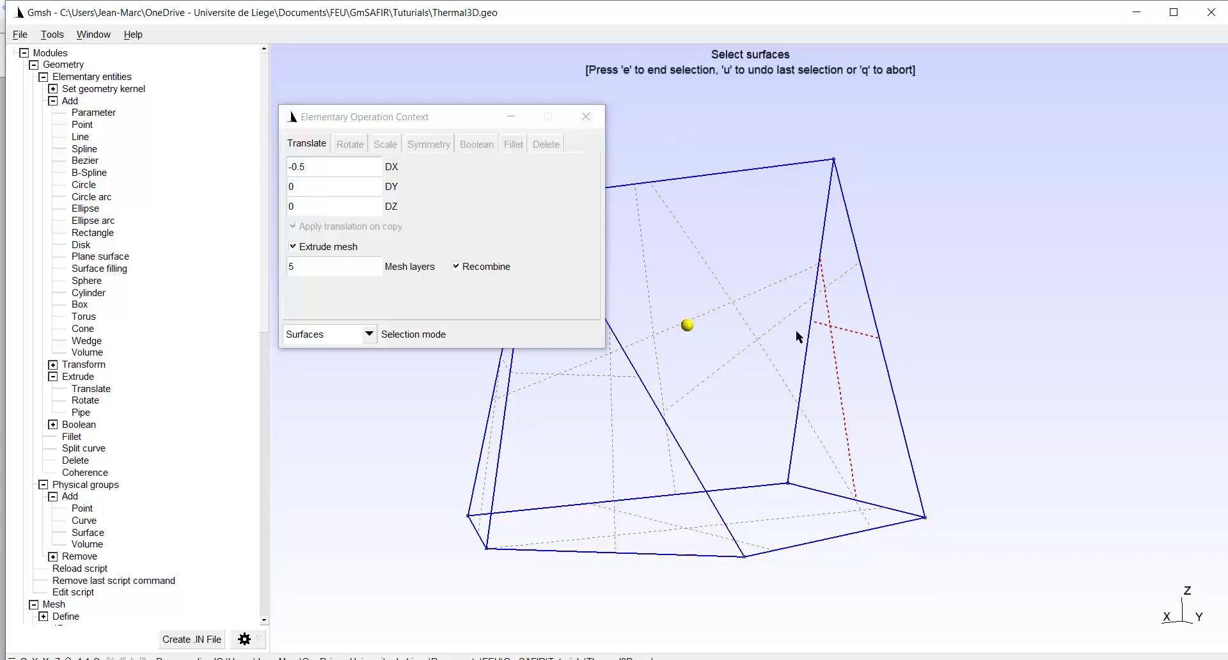
pyautogui.press('e')
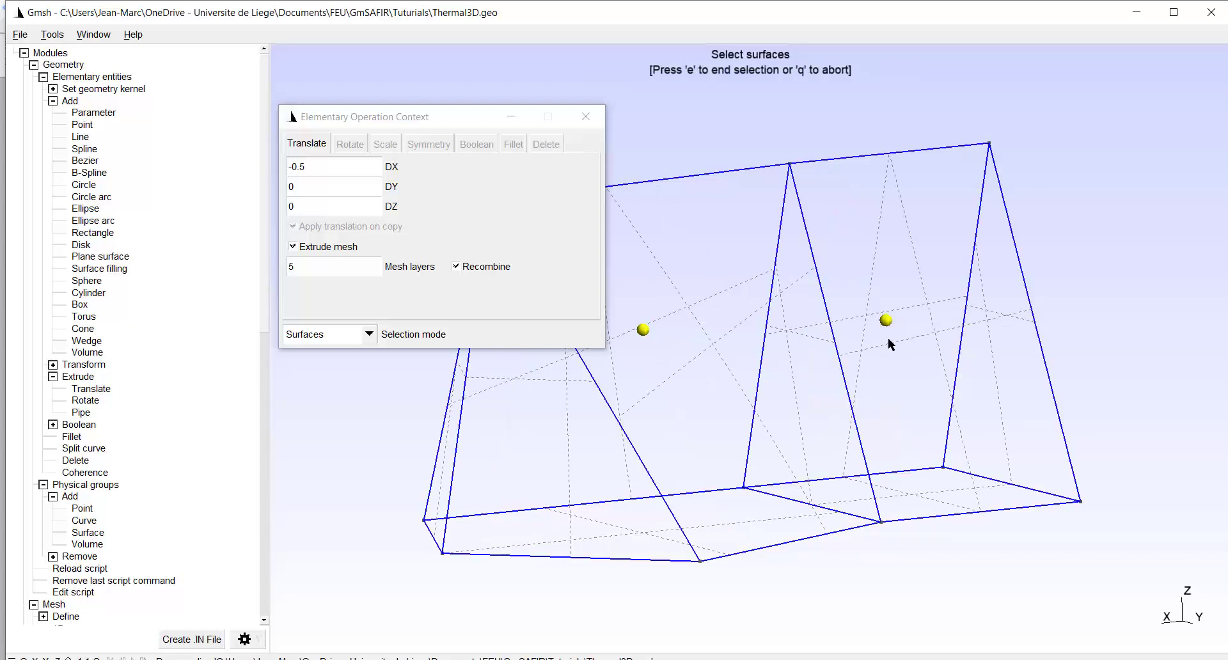
pyautogui.click(587, 119)
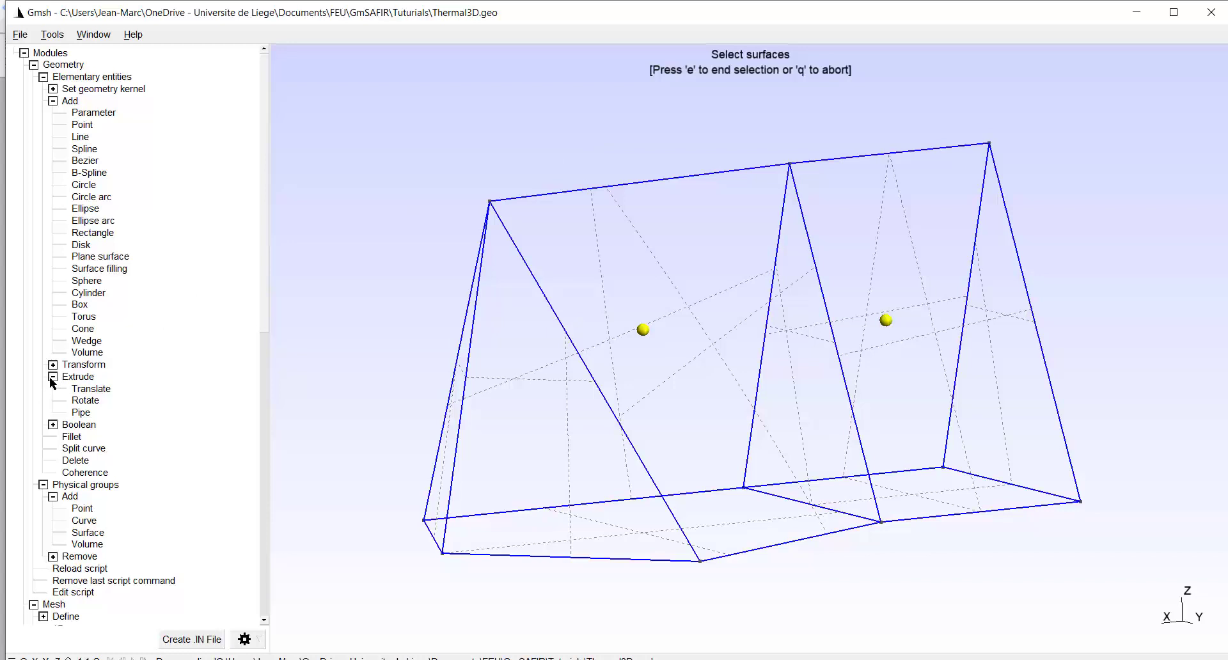
# - Group the original and extruded volumes into physical volume 18 named 'tent'
pyautogui.click(53, 101)
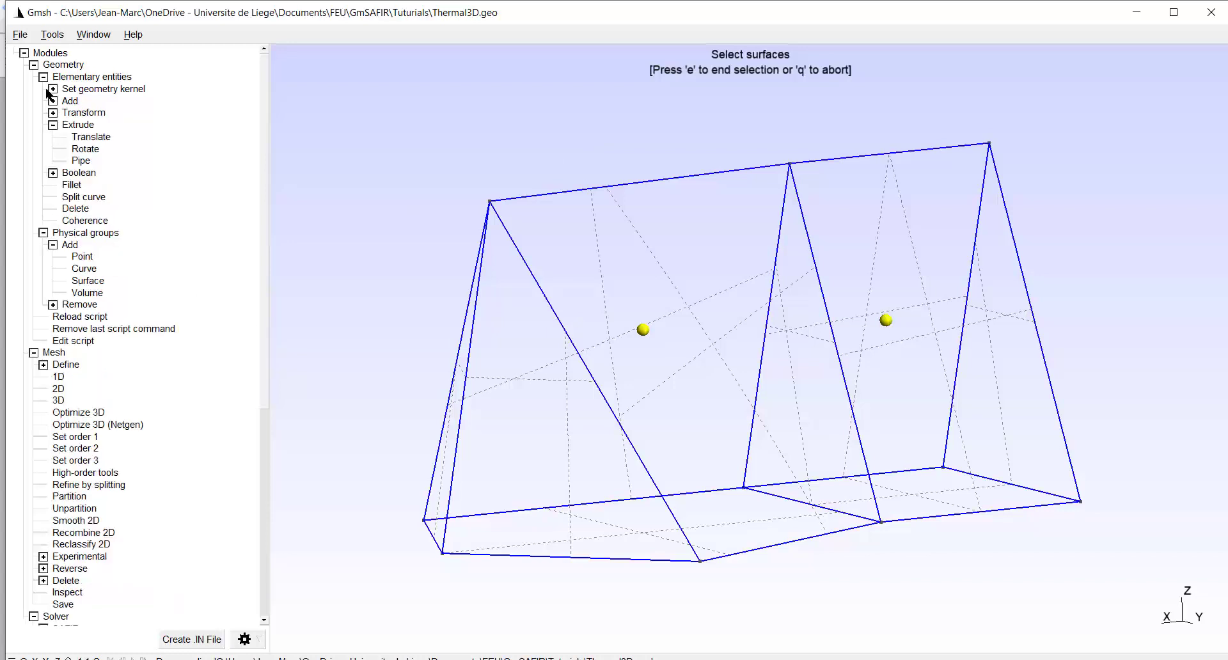
pyautogui.click(43, 77)
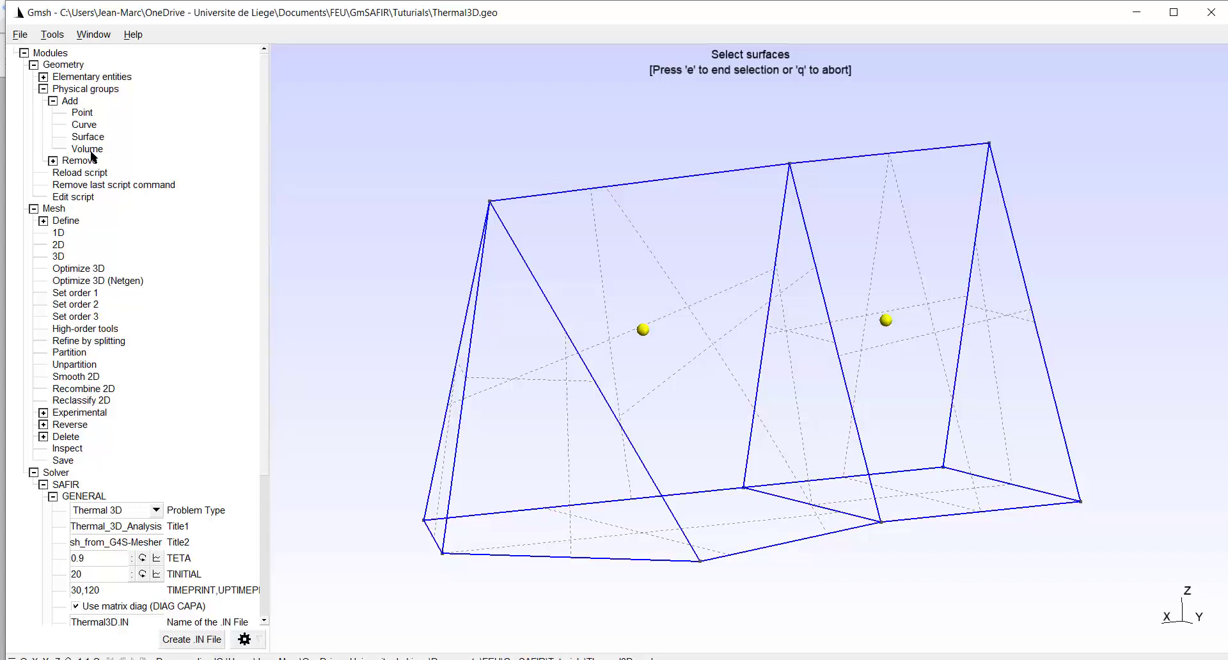
pyautogui.click(87, 149)
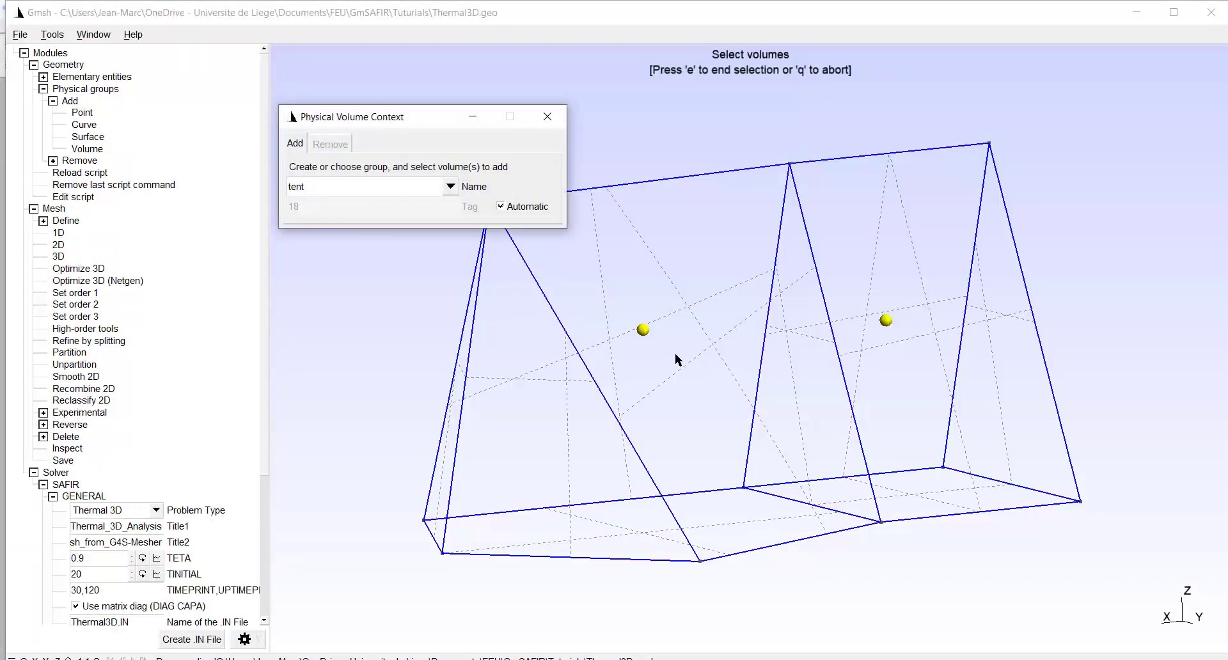
pyautogui.click(643, 329)
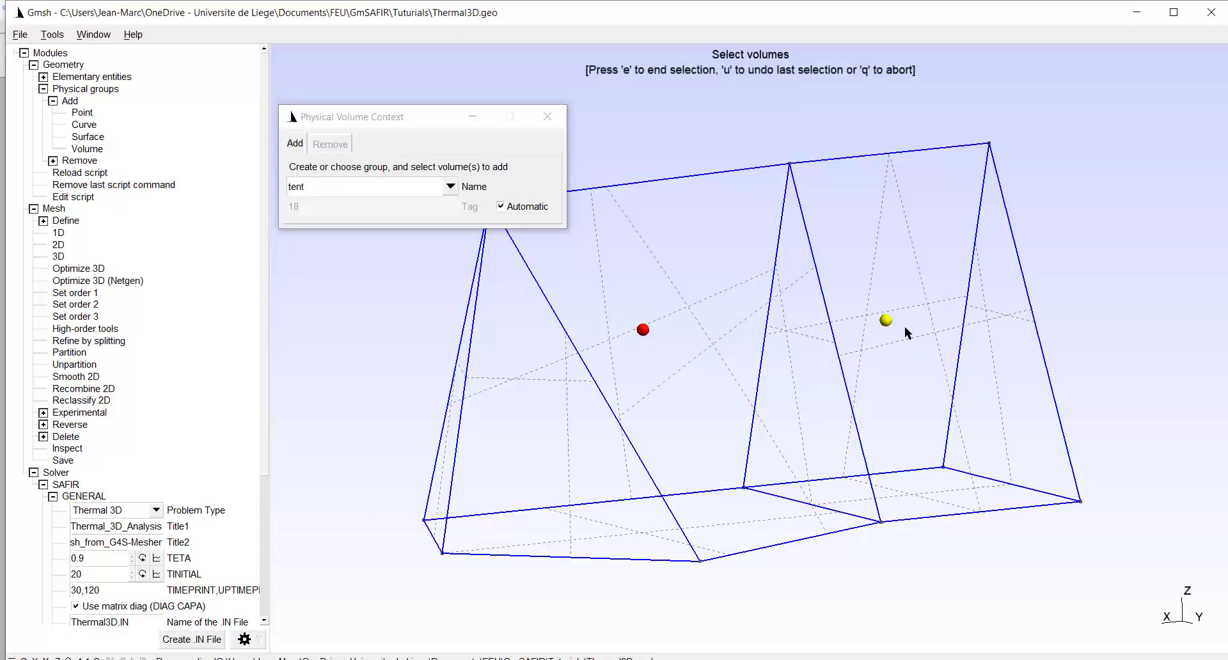
pyautogui.click(886, 320)
pyautogui.press('e')
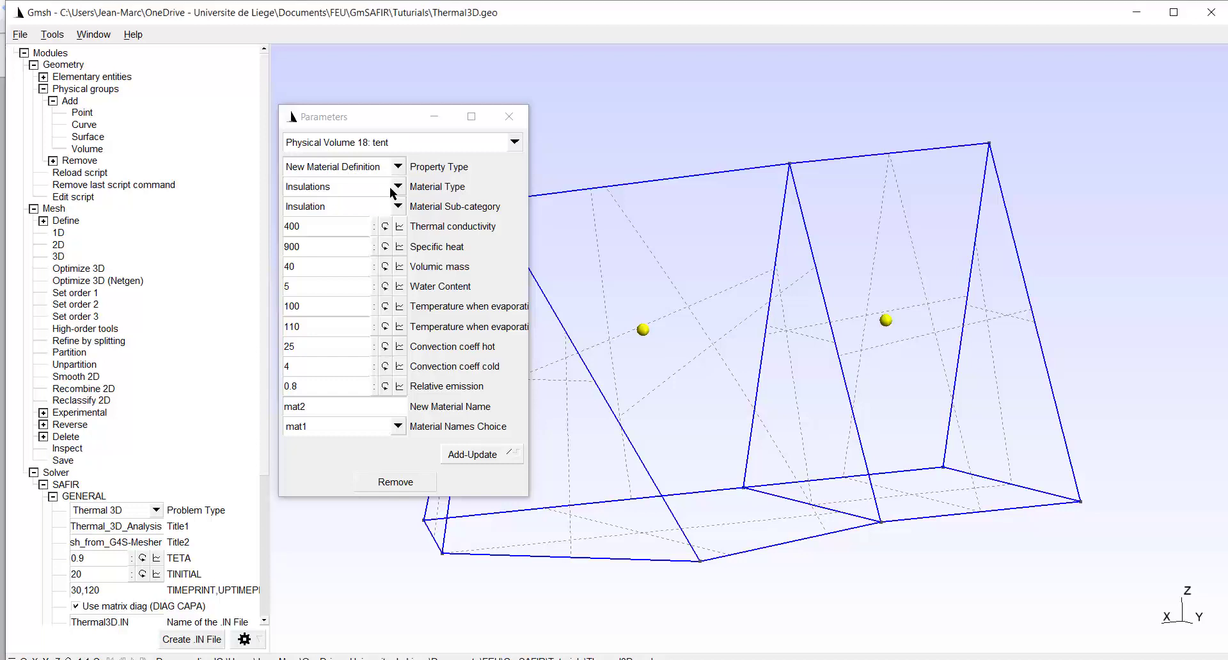
# - Set the tent group's property to Volume Material mat1 and apply it with Add-Update
pyautogui.click(398, 426)
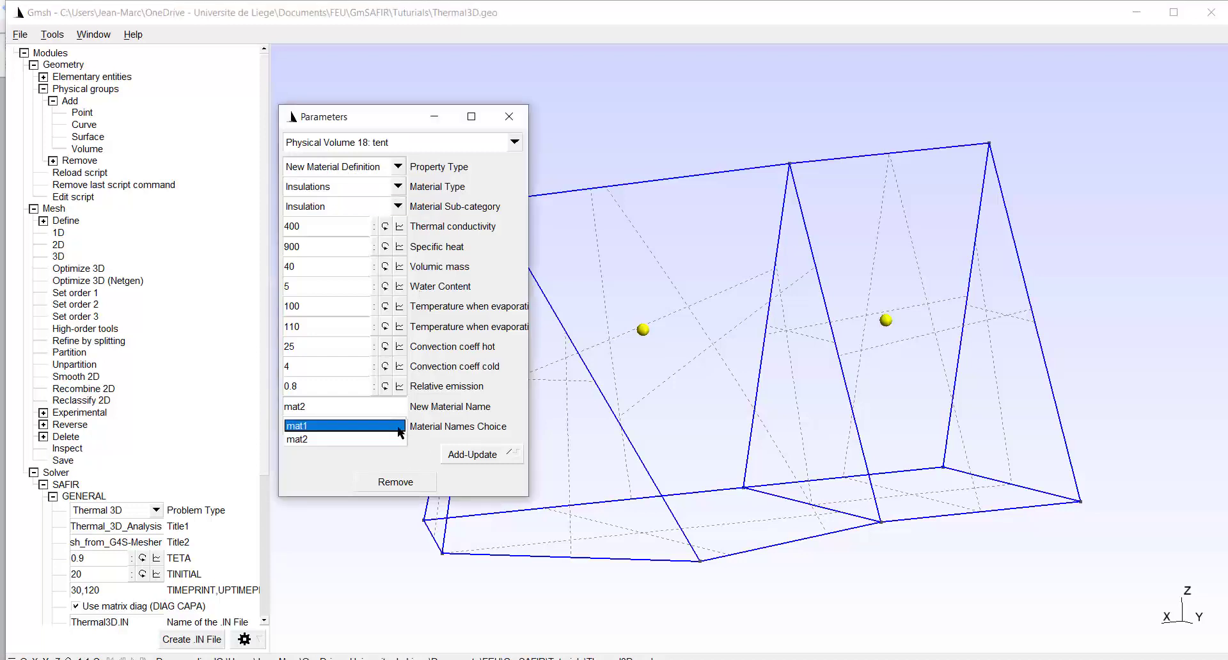
pyautogui.click(314, 426)
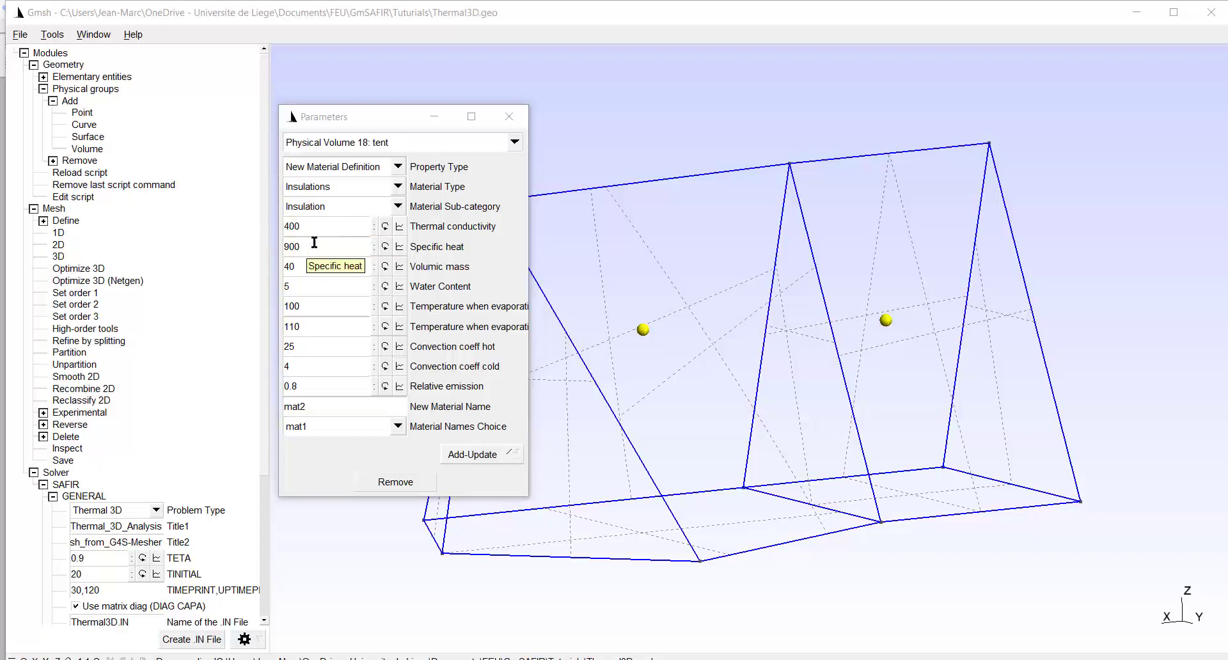
pyautogui.click(399, 167)
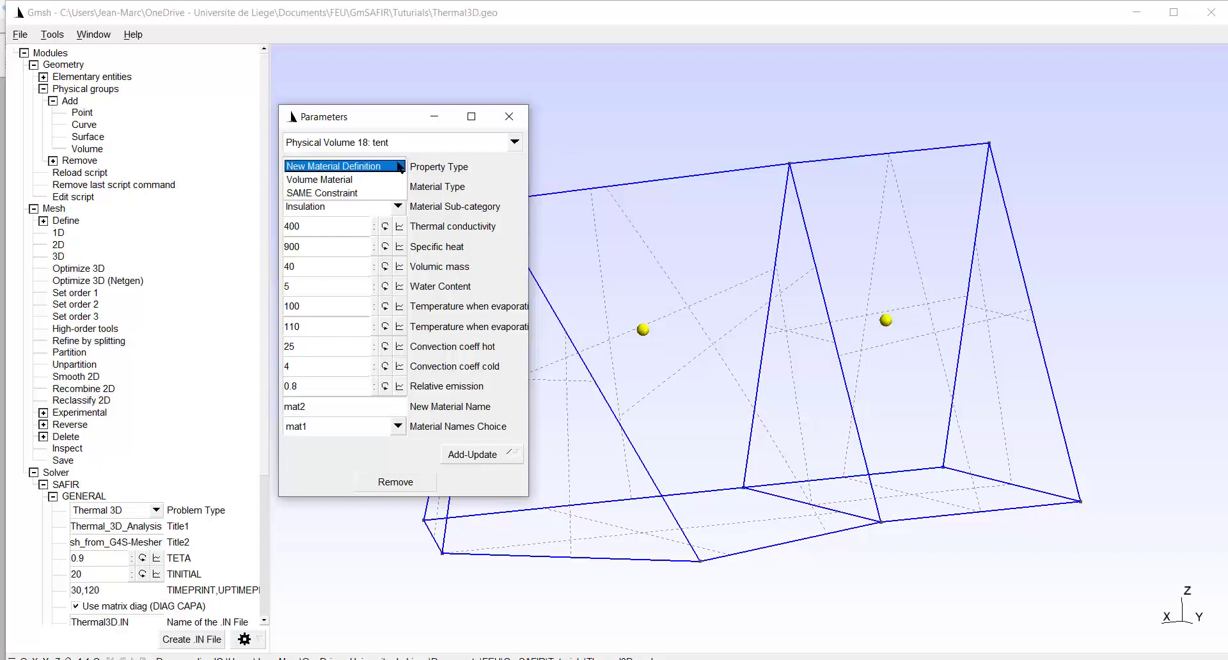
pyautogui.click(356, 183)
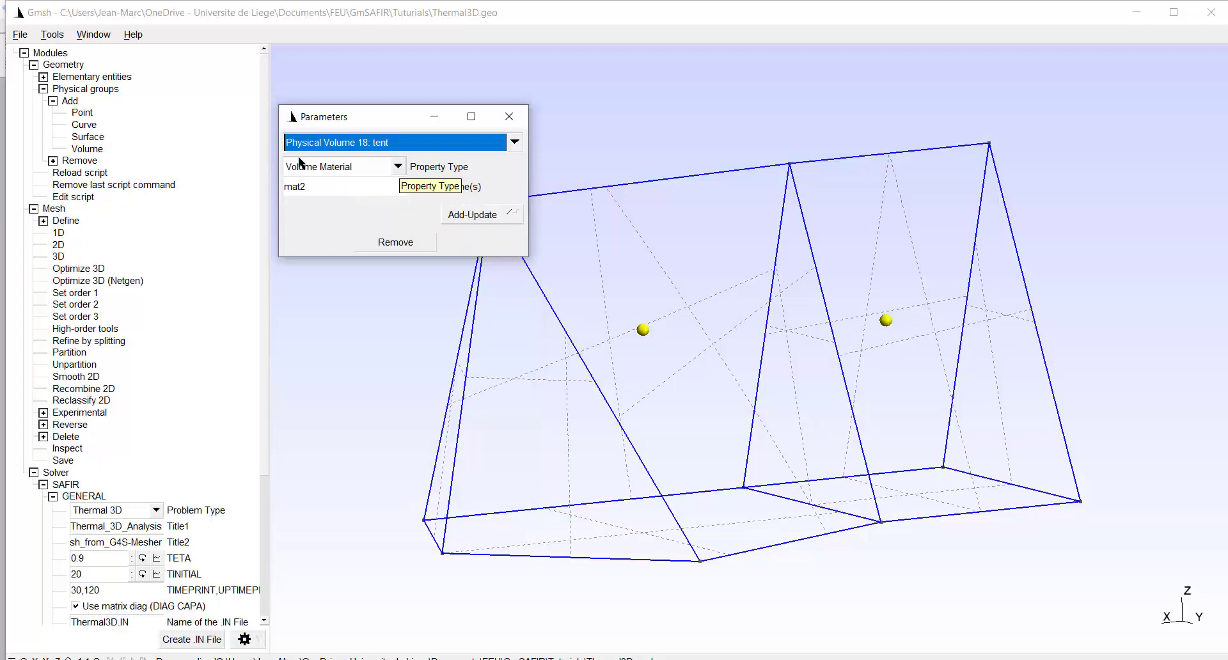
pyautogui.click(331, 190)
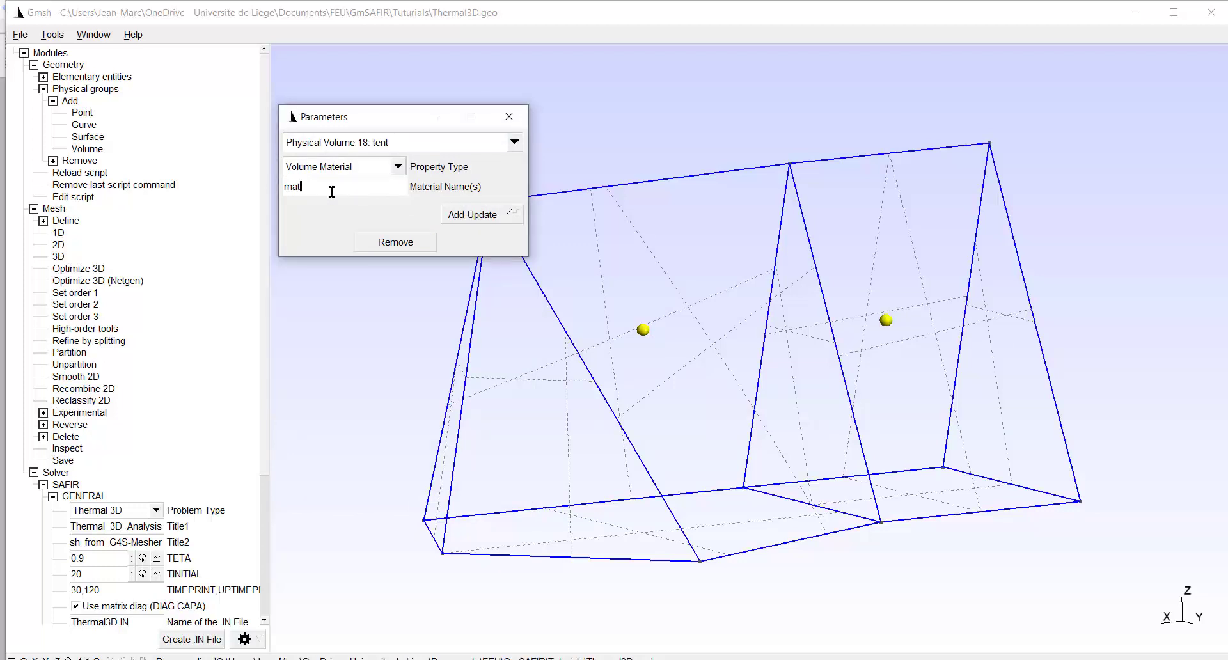
pyautogui.write('1')
pyautogui.click(480, 218)
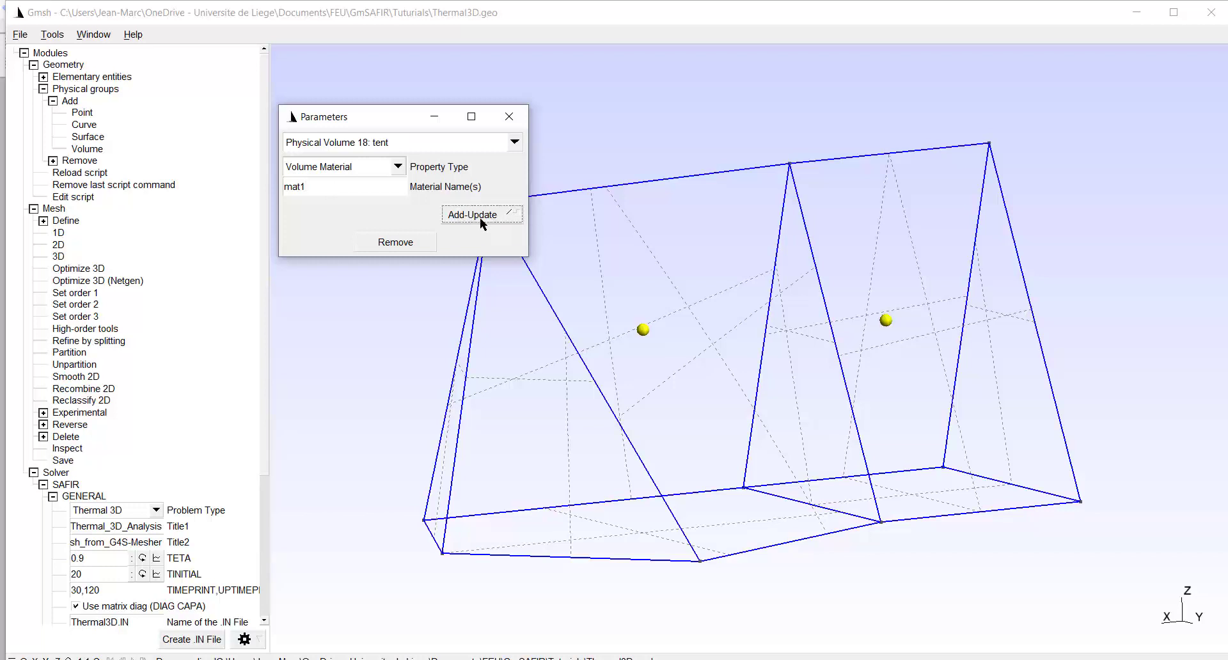
# - Show the materials legend with mat1 on both volumes, then clean it from the view
pyautogui.click(511, 115)
pyautogui.scroll(-1, 179, 599)
pyautogui.scroll(-5, 262, 537)
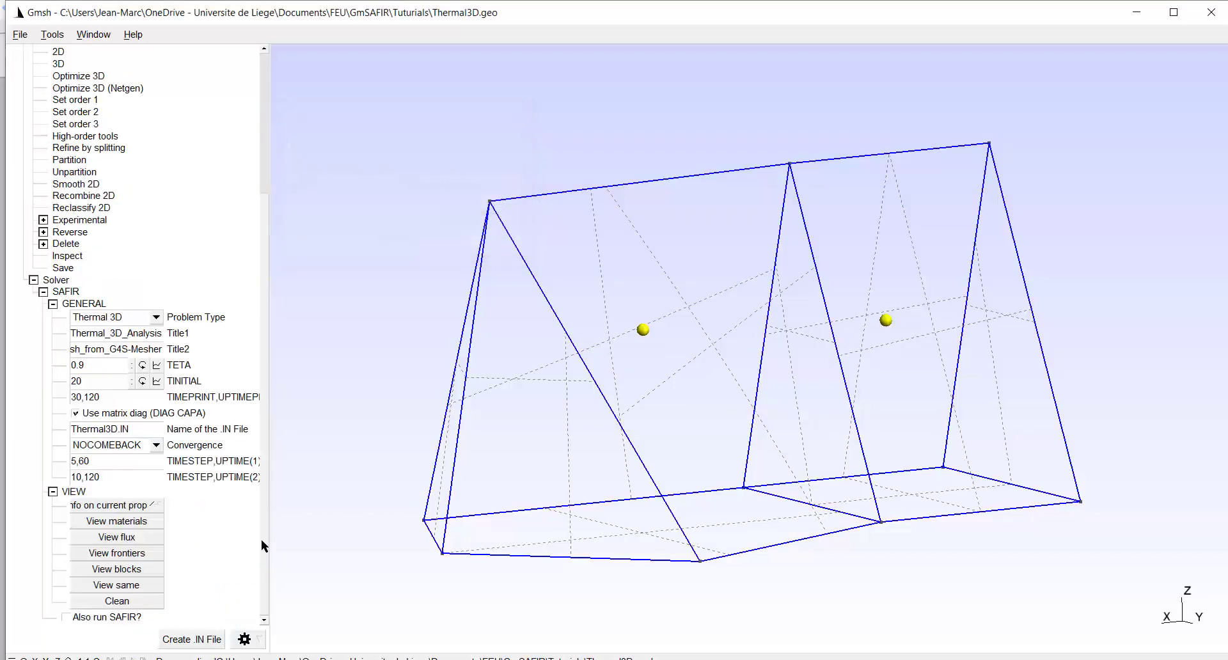
pyautogui.click(116, 521)
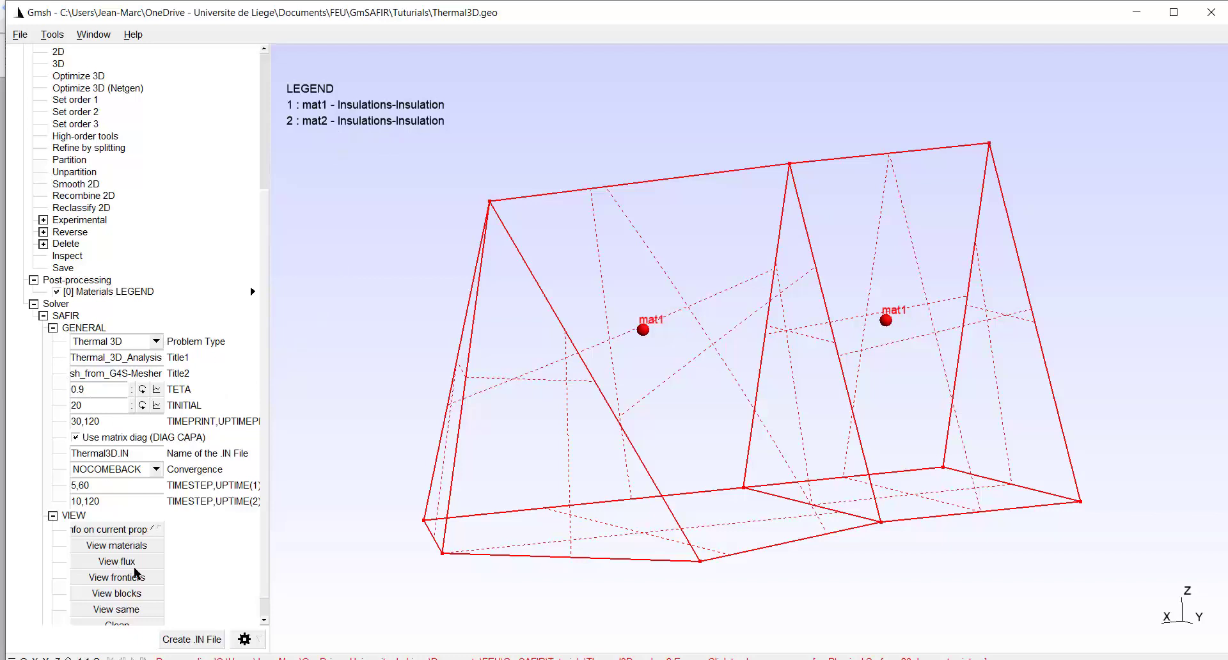
pyautogui.scroll(-1, 151, 602)
pyautogui.click(125, 604)
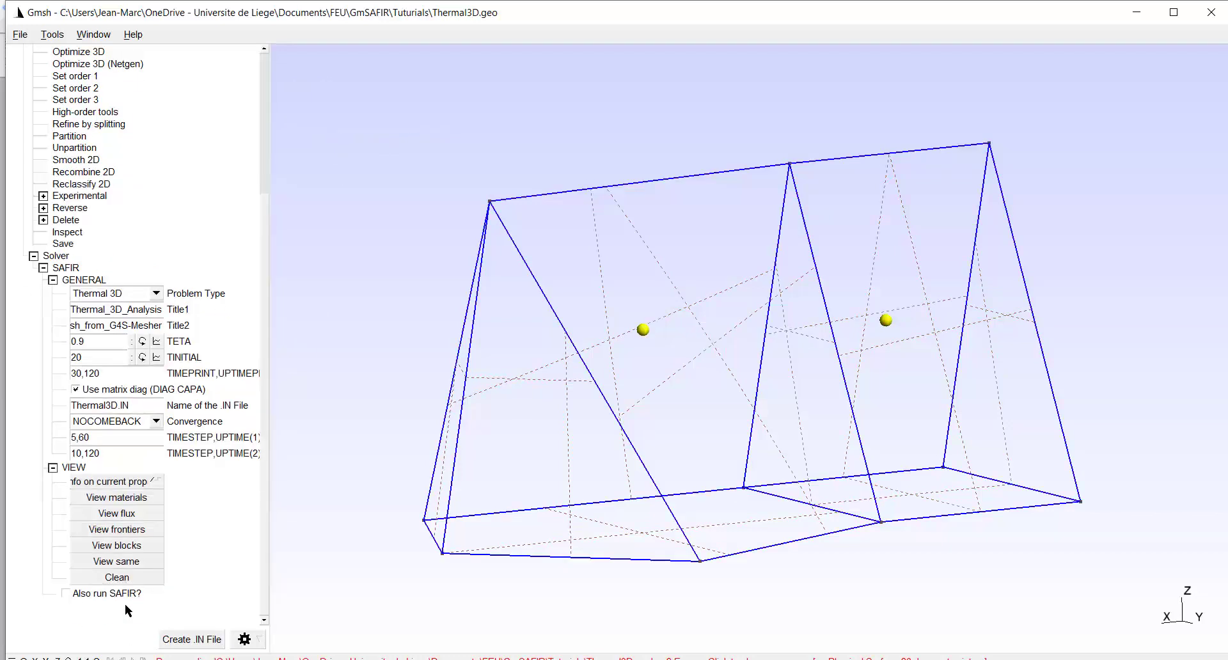
# - Make physical surface 'exposed' from the two end faces with a FISO frontier constraint
pyautogui.scroll(9, 68, 151)
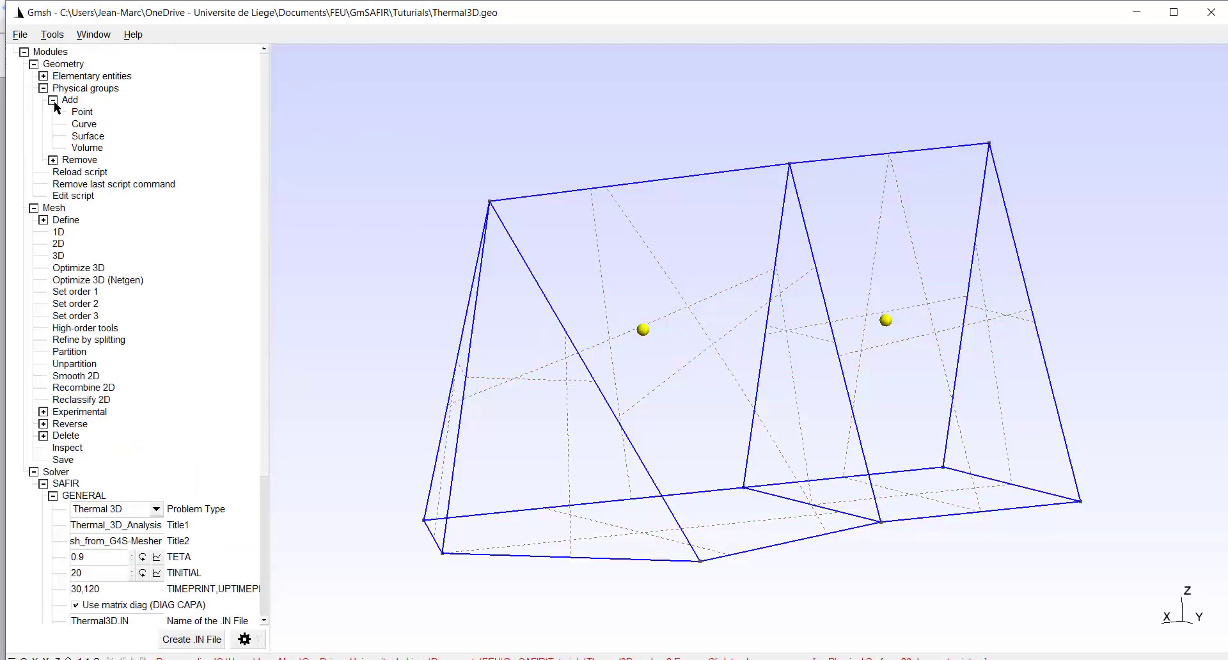
pyautogui.click(87, 137)
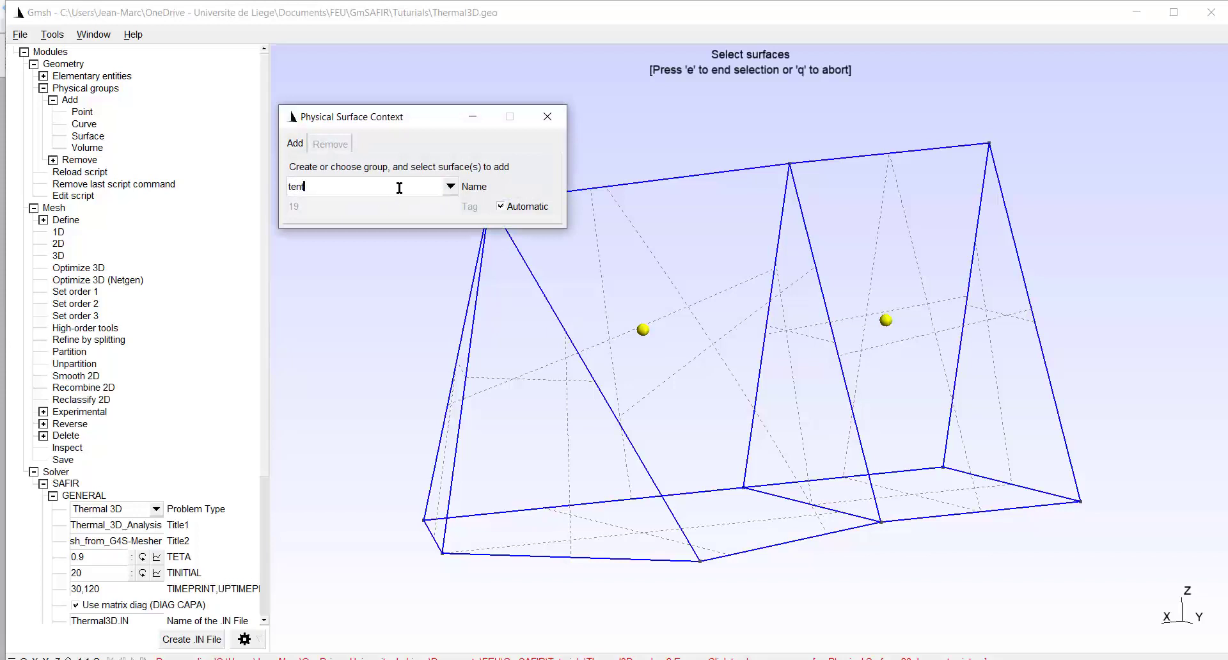
pyautogui.hotkey('ctrl', 'a')
pyautogui.write('exposed')
pyautogui.click(440, 470)
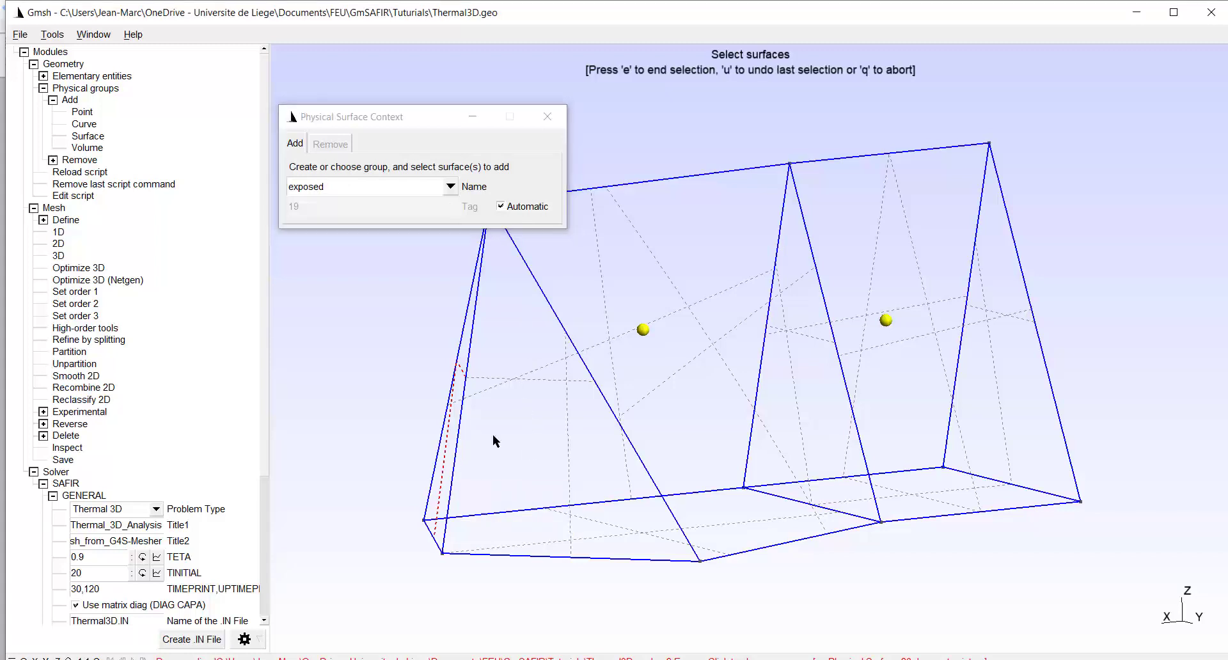
pyautogui.click(536, 378)
pyautogui.press('e')
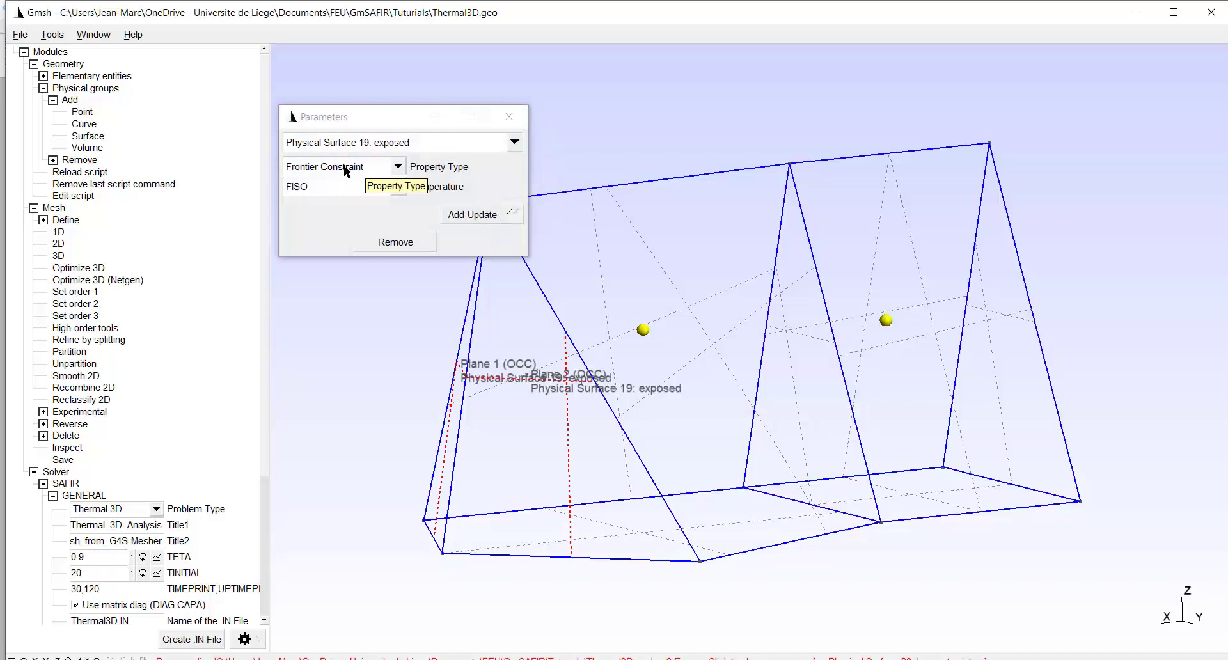
pyautogui.click(476, 216)
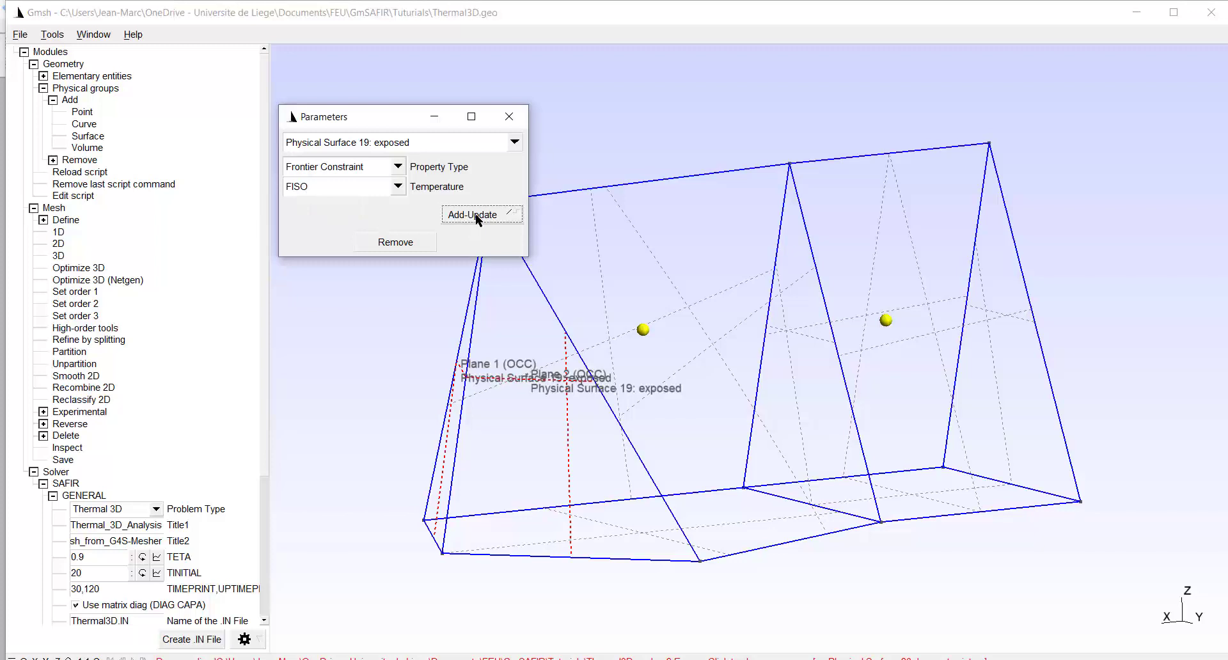
# - Display the frontier constraints, showing FISO labels on the exposed end faces
pyautogui.click(509, 116)
pyautogui.scroll(-4, 204, 582)
pyautogui.scroll(-2, 206, 578)
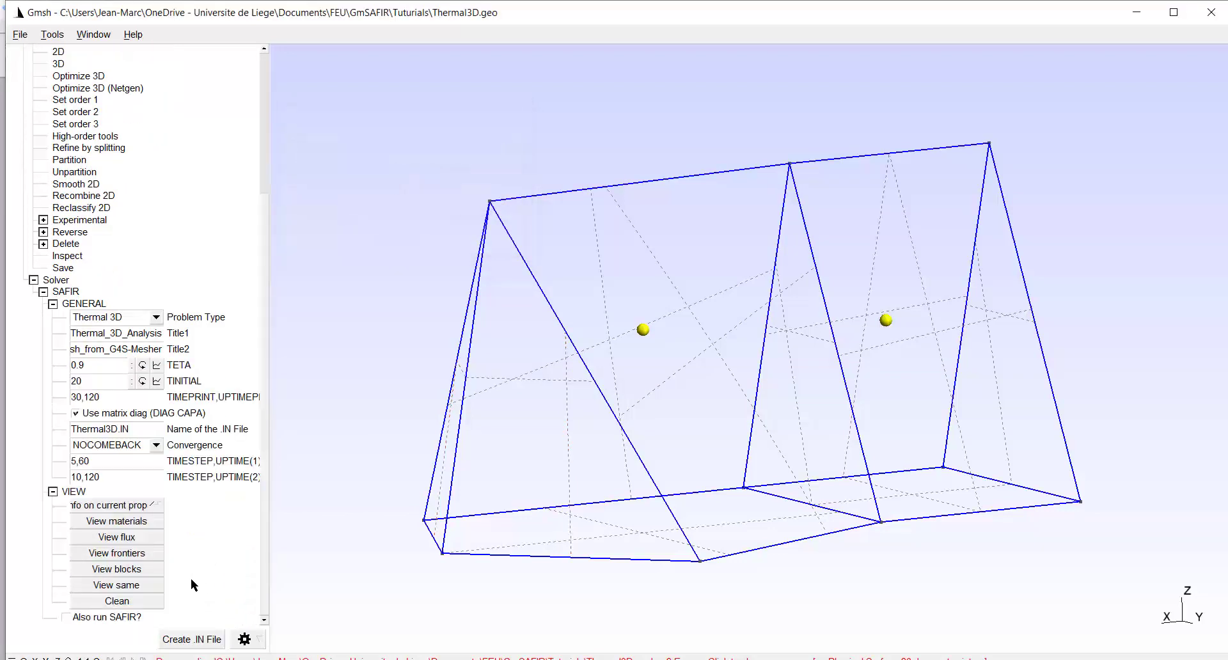
pyautogui.click(125, 553)
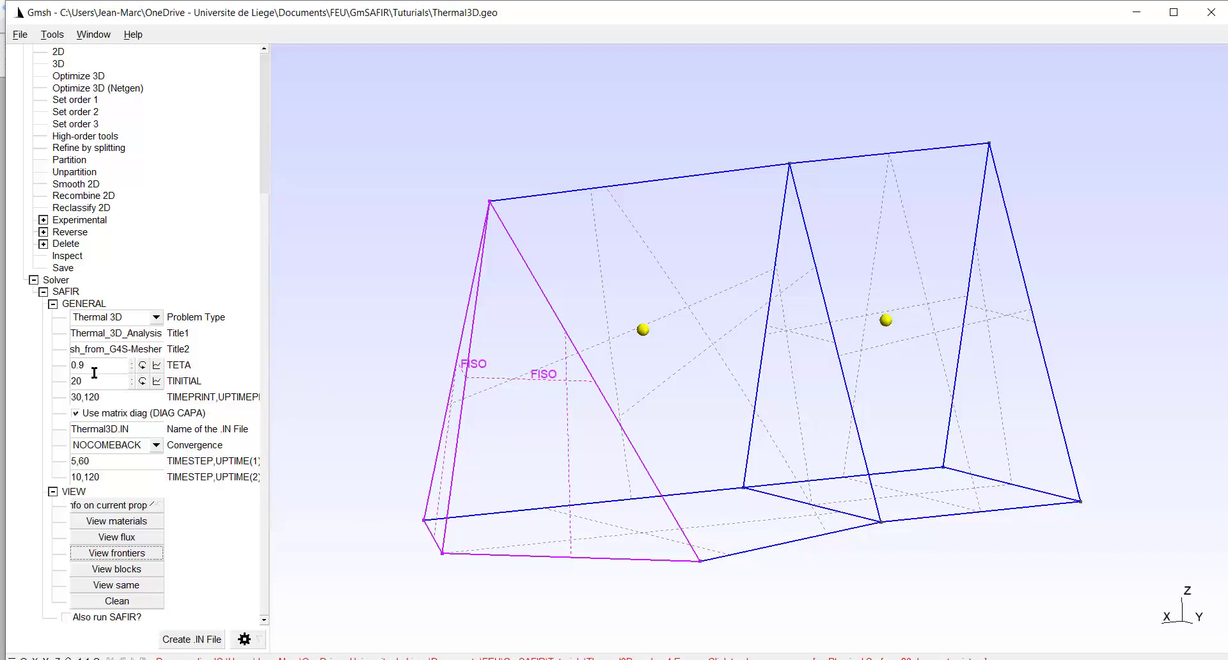
pyautogui.click(111, 395)
pyautogui.scroll(4, 141, 411)
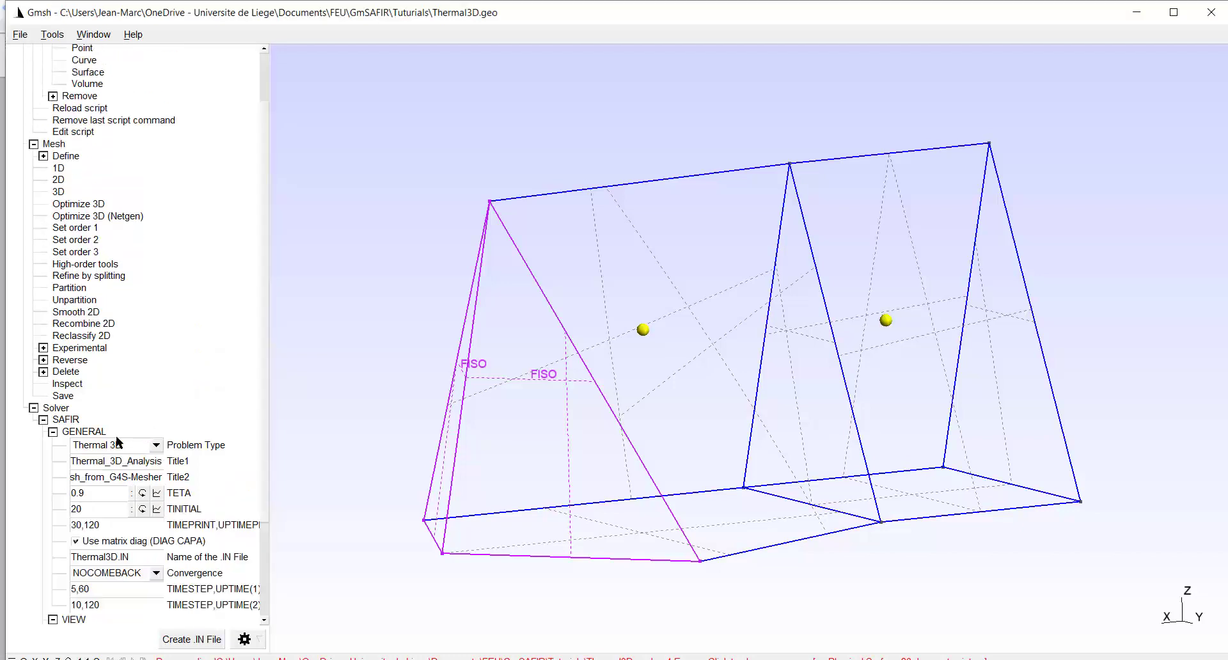
pyautogui.scroll(-3, 154, 448)
pyautogui.scroll(5, 218, 417)
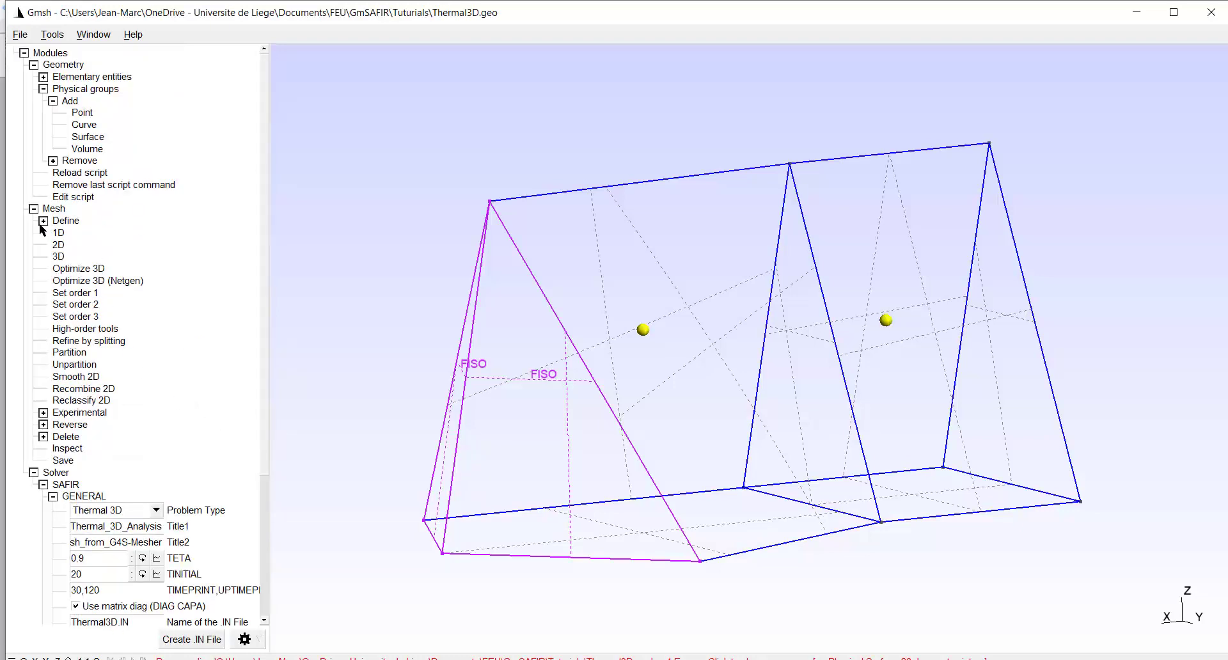
# - Generate the 3D volume mesh of the tent and orbit to inspect the structured block
pyautogui.click(58, 257)
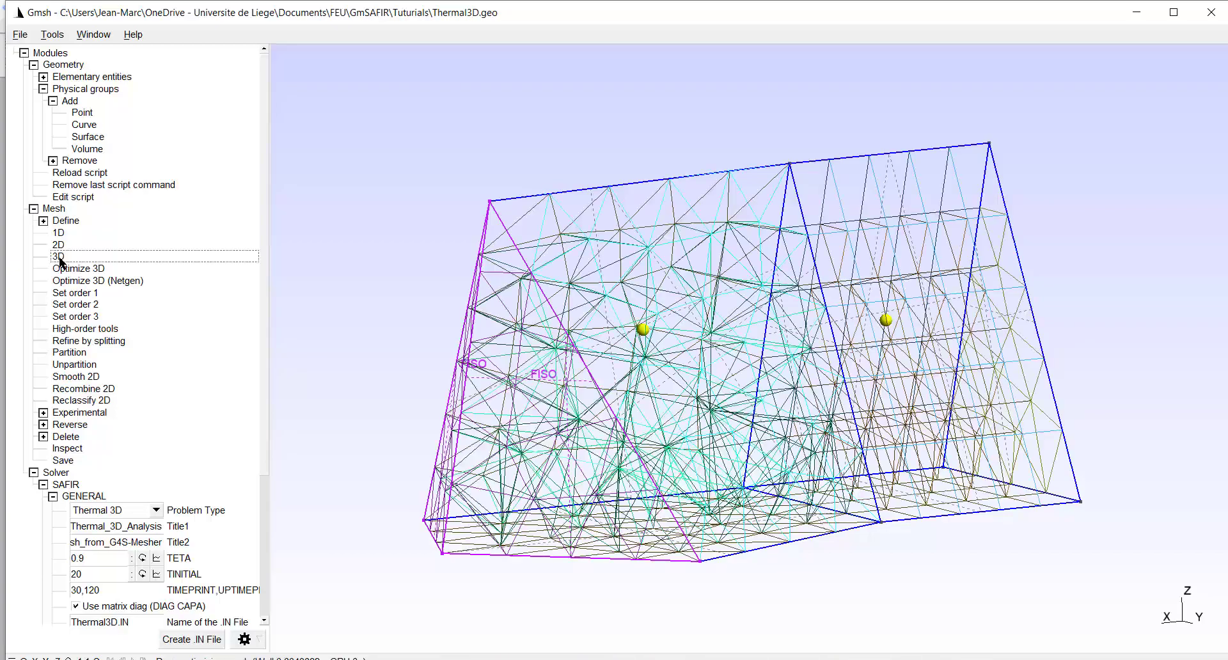
pyautogui.moveTo(679, 436); pyautogui.dragTo(747, 340)
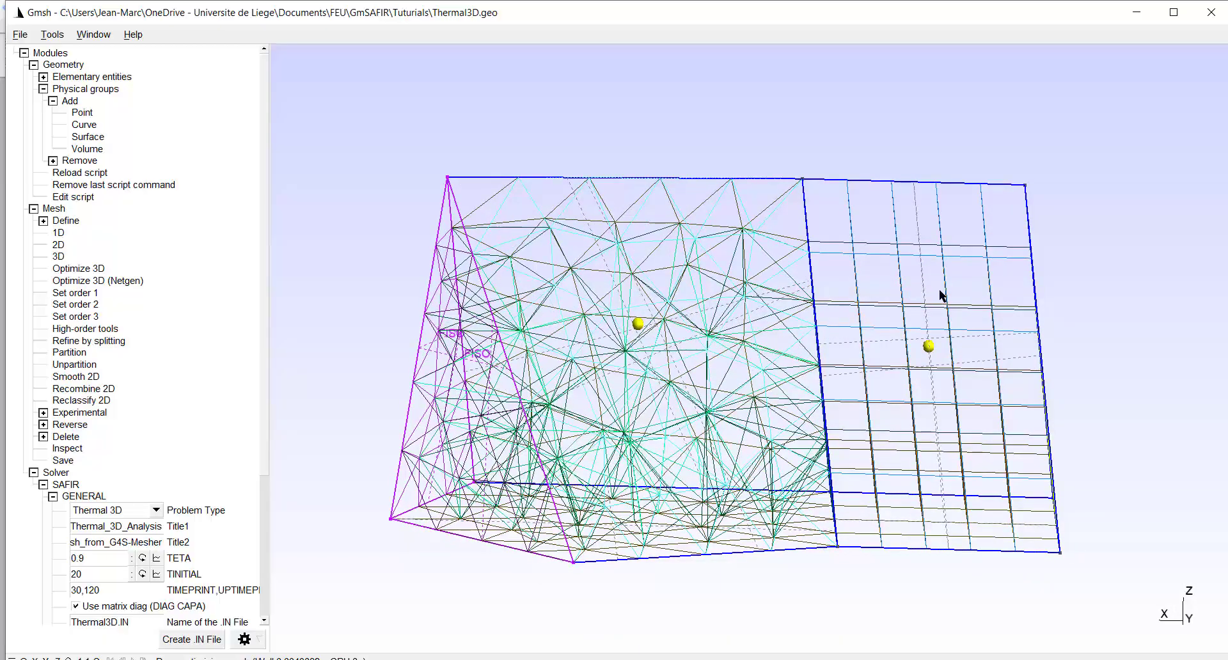
pyautogui.moveTo(1020, 313); pyautogui.dragTo(950, 372)
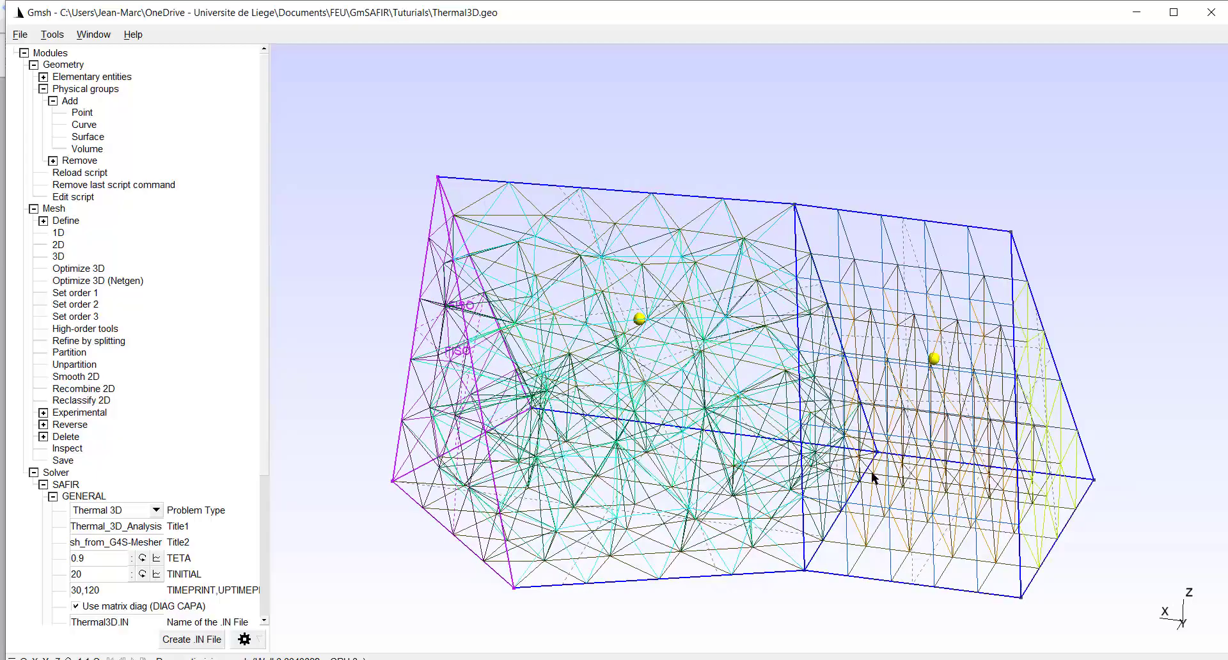
pyautogui.moveTo(472, 241); pyautogui.dragTo(609, 282)
pyautogui.moveTo(919, 515); pyautogui.dragTo(736, 366)
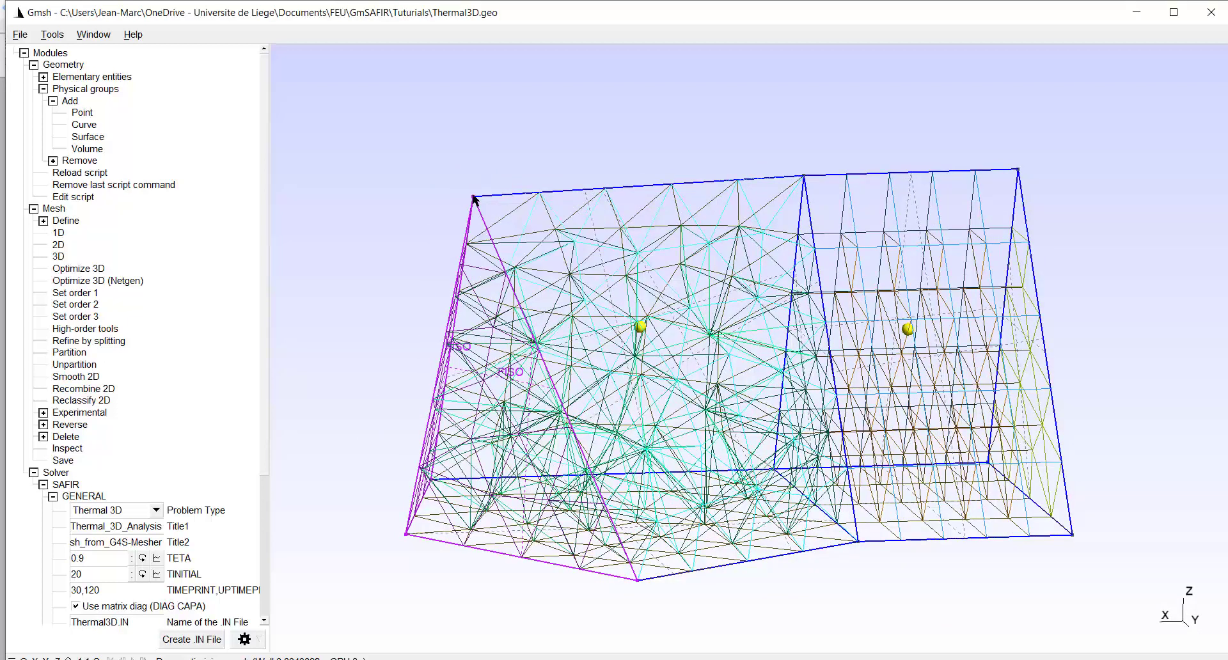
# - Return to a side view and create the SAFIR .IN input file
pyautogui.moveTo(472, 198)
pyautogui.moveTo(497, 282); pyautogui.dragTo(259, 361)
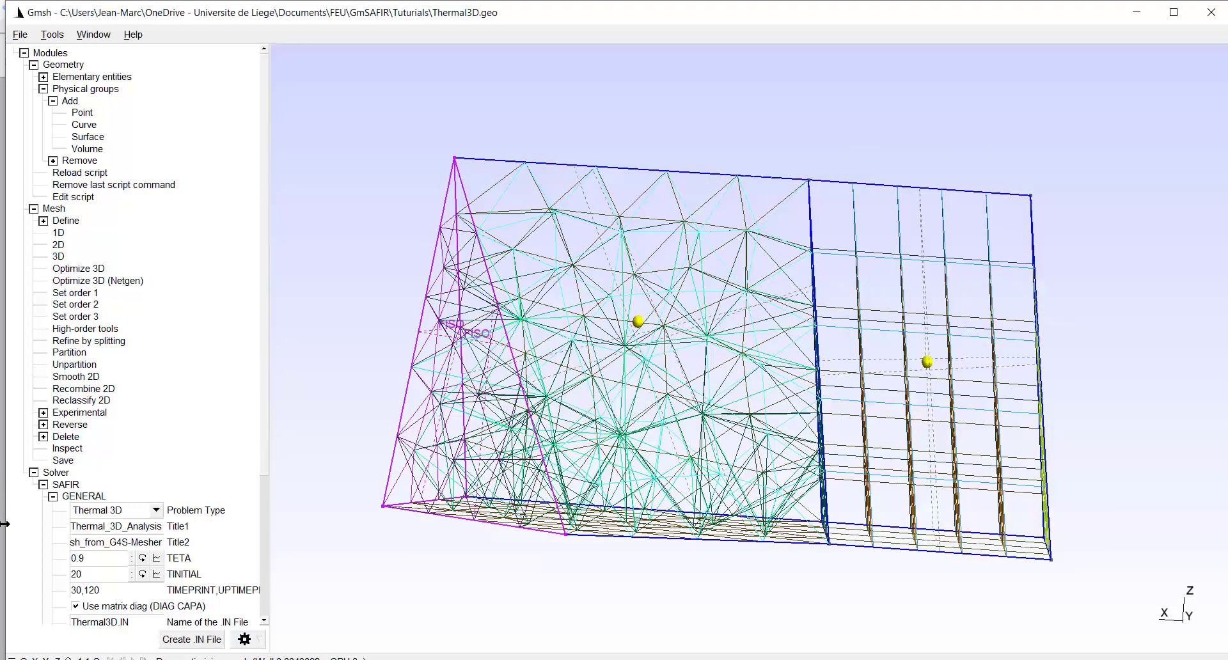
pyautogui.click(195, 640)
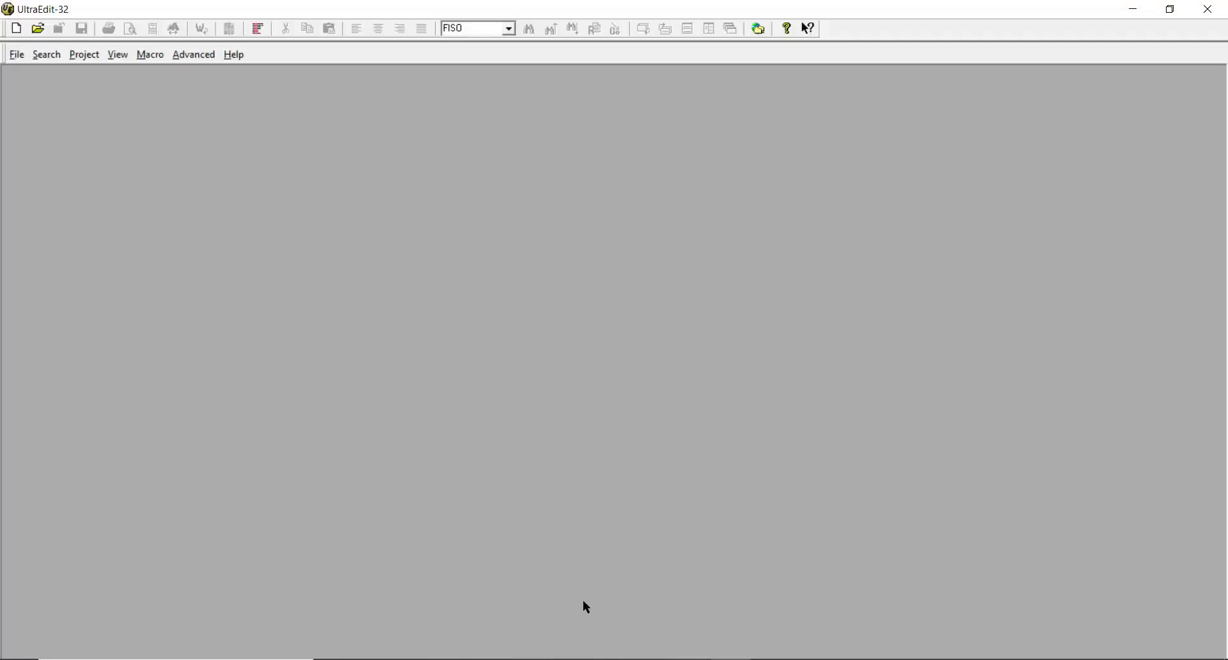
# - Bring up thermal3Db.XML in Diamond, check the model summary, and set temperature display to step 120
pyautogui.moveTo(532, 659)
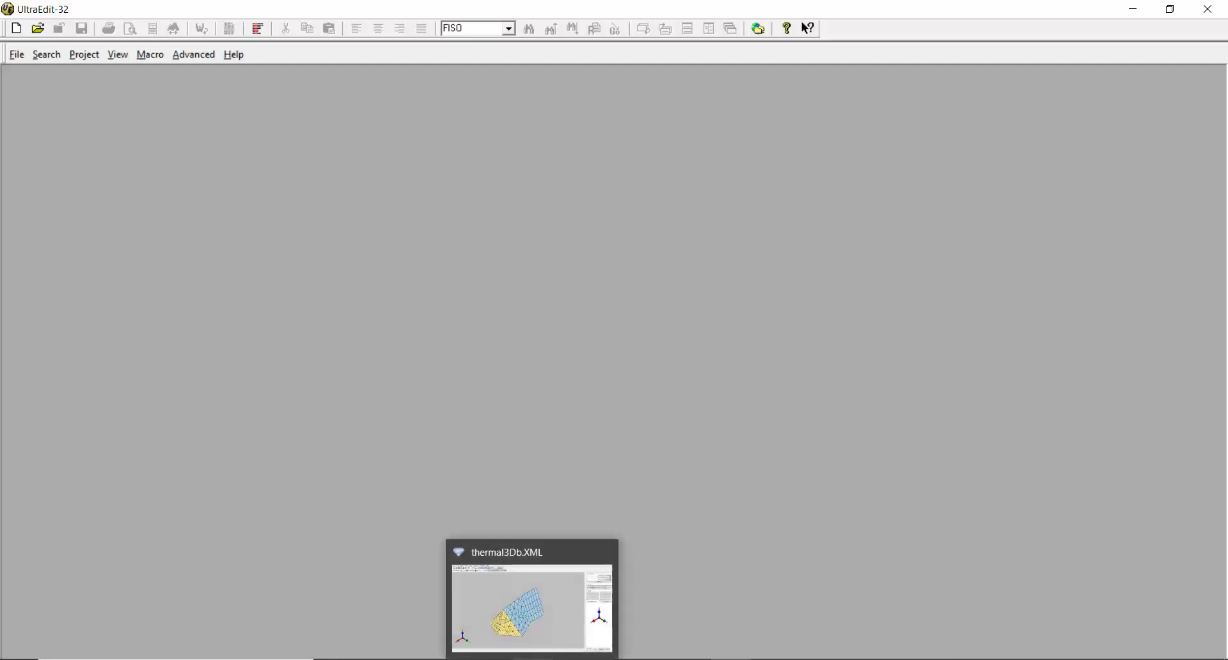
pyautogui.click(532, 601)
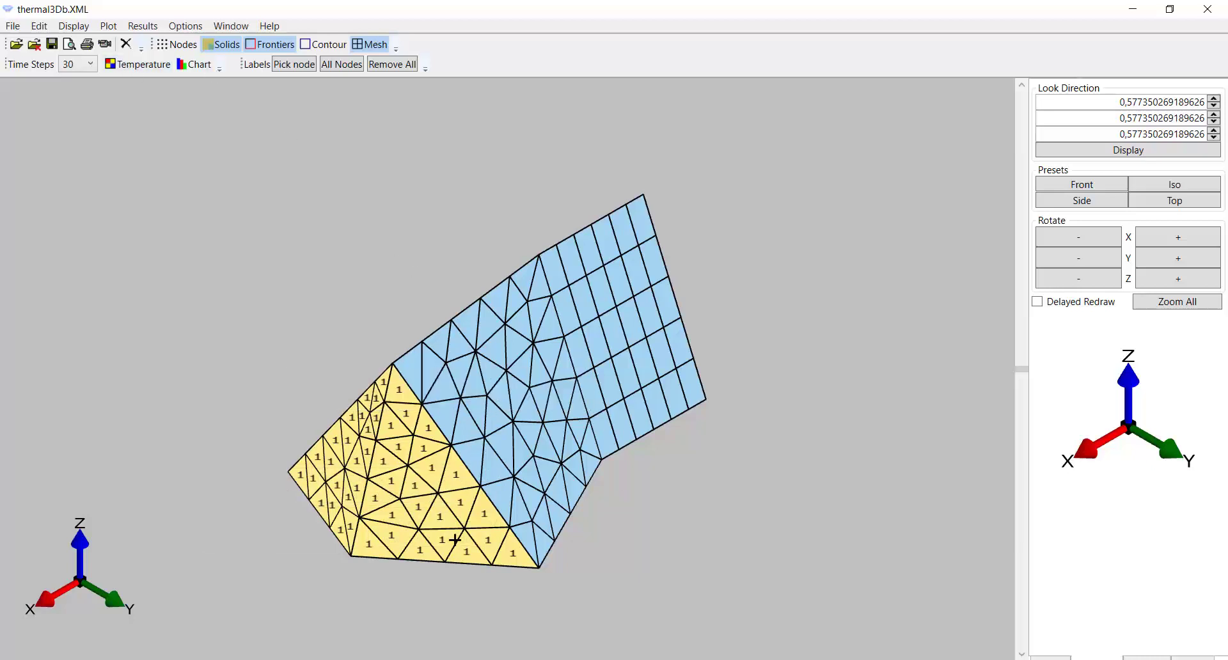
pyautogui.click(1049, 656)
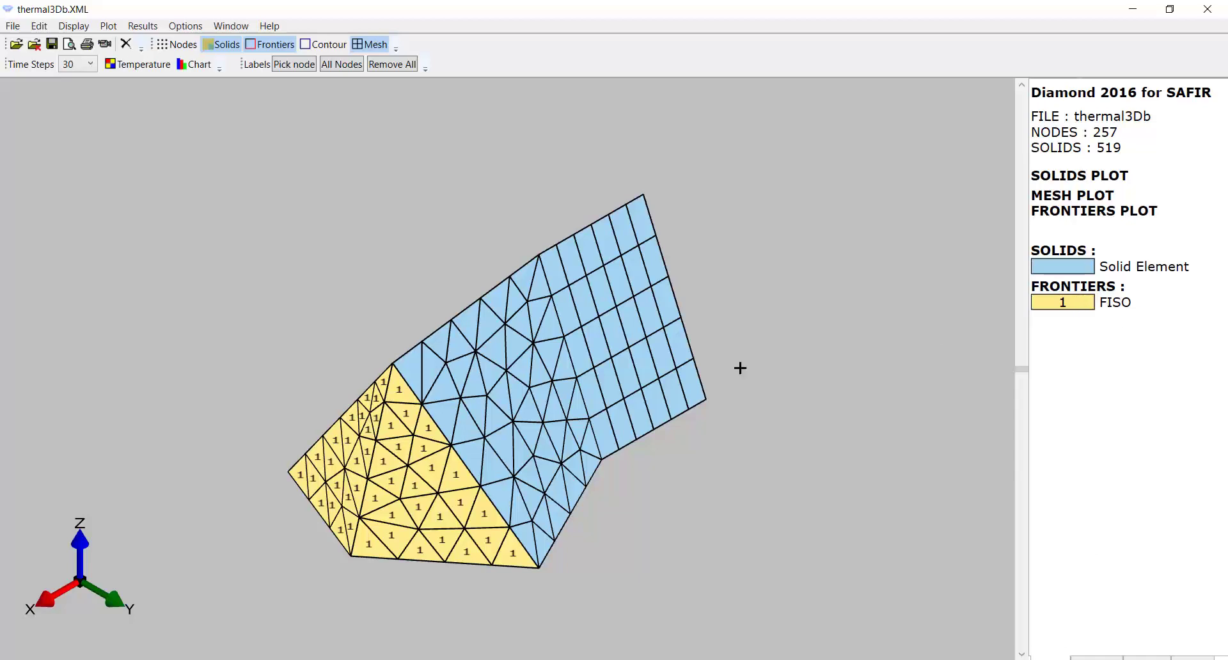
pyautogui.click(133, 67)
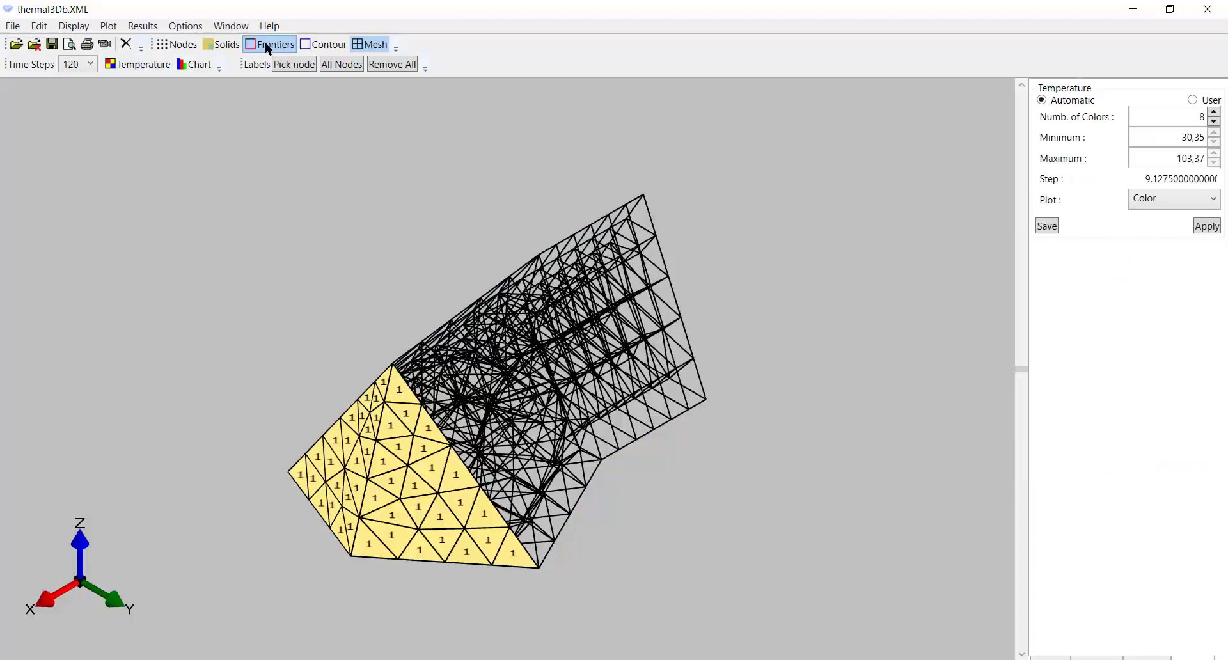
# - Hide frontiers, show filled solids, and plot step-120 temperature contours from 30.35 to 103.4 °C
pyautogui.click(268, 45)
pyautogui.click(227, 45)
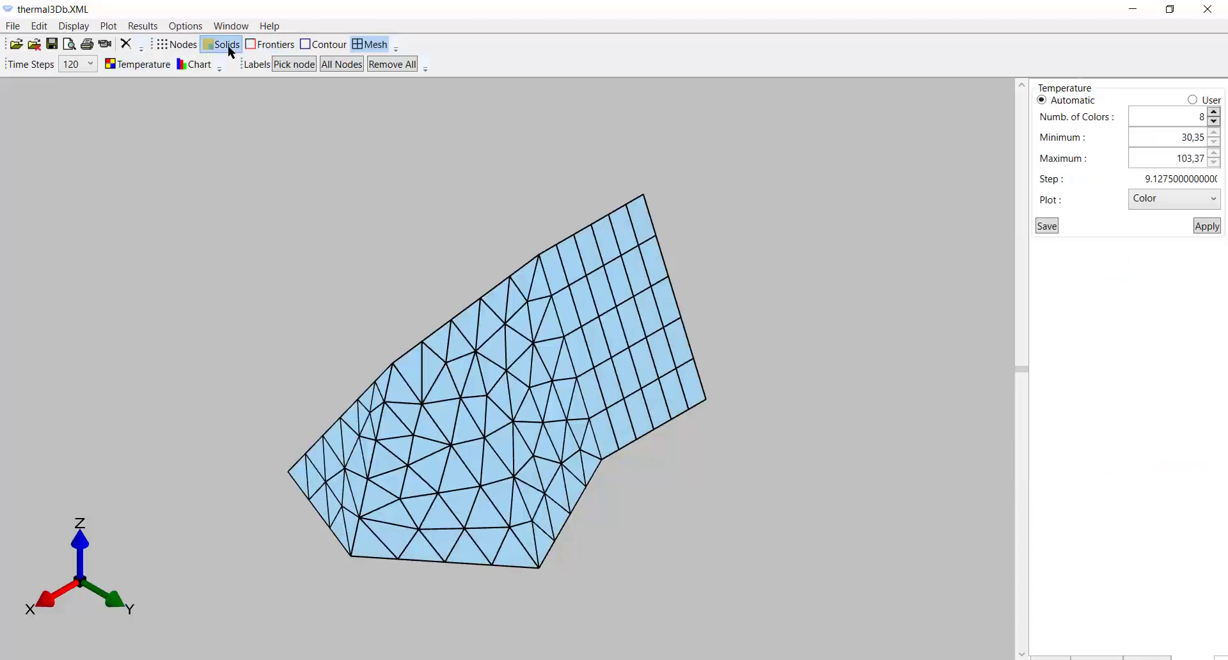
pyautogui.click(141, 64)
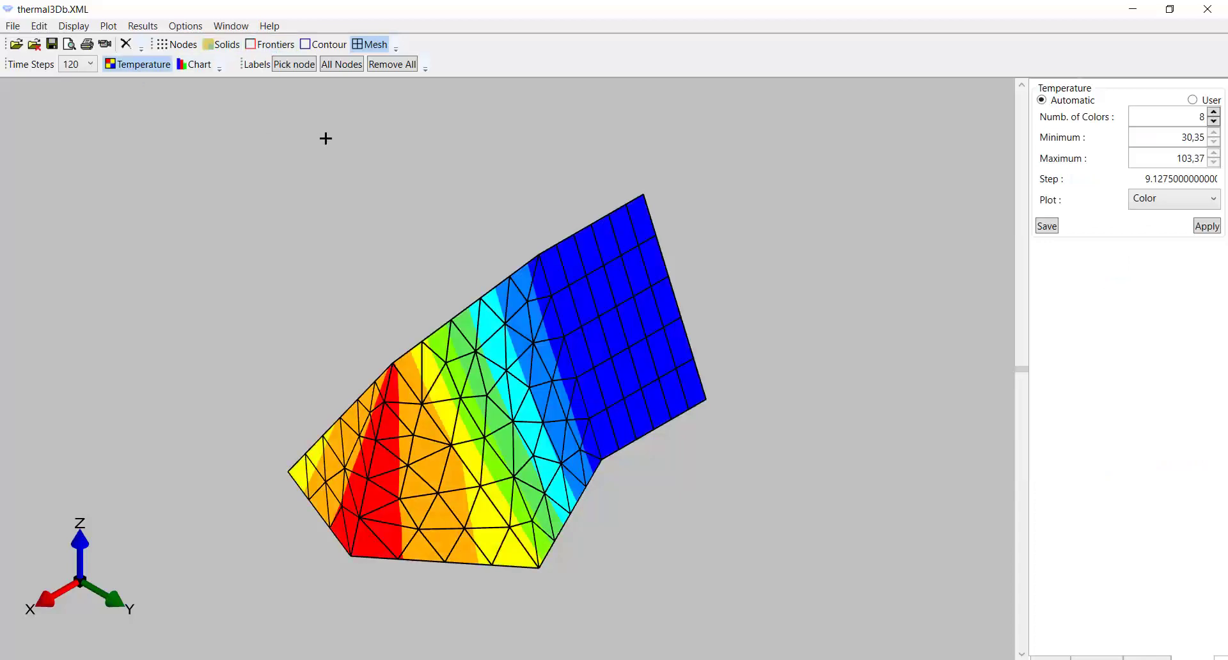